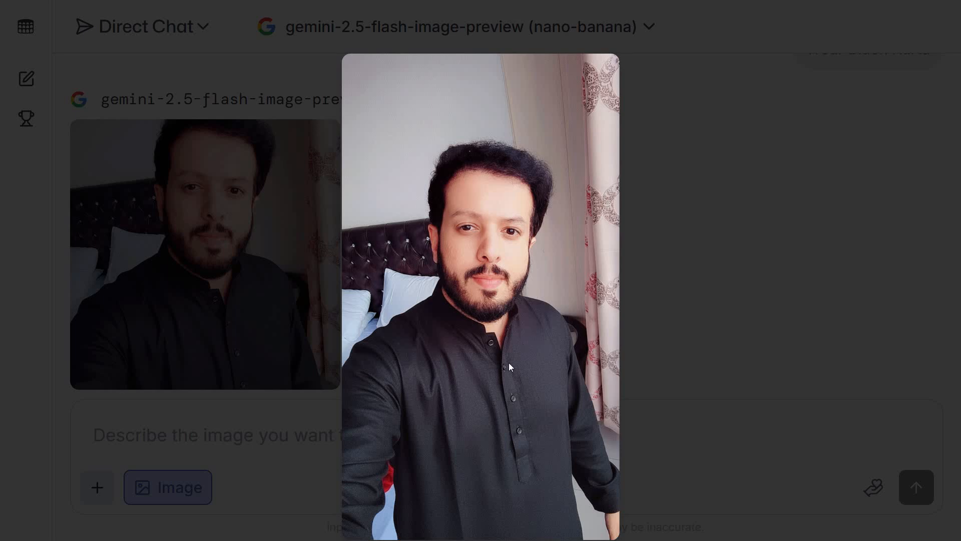
# Step: Close the enlarged chat result and open the downloaded black kurta image in the photo viewer
pyautogui.click(320, 390)
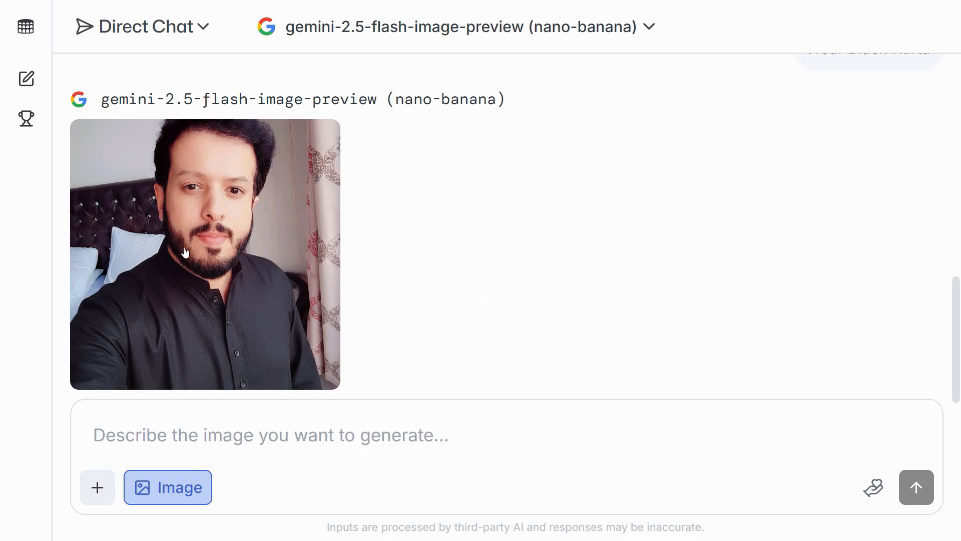
pyautogui.scroll(-1, 139, 354)
pyautogui.scroll(2, 145, 340)
pyautogui.scroll(-2, 169, 316)
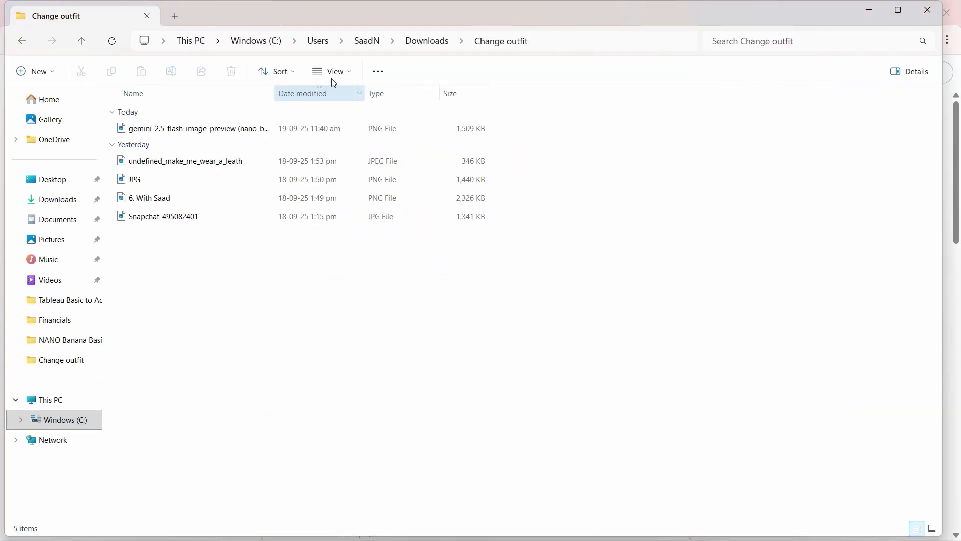
pyautogui.click(333, 75)
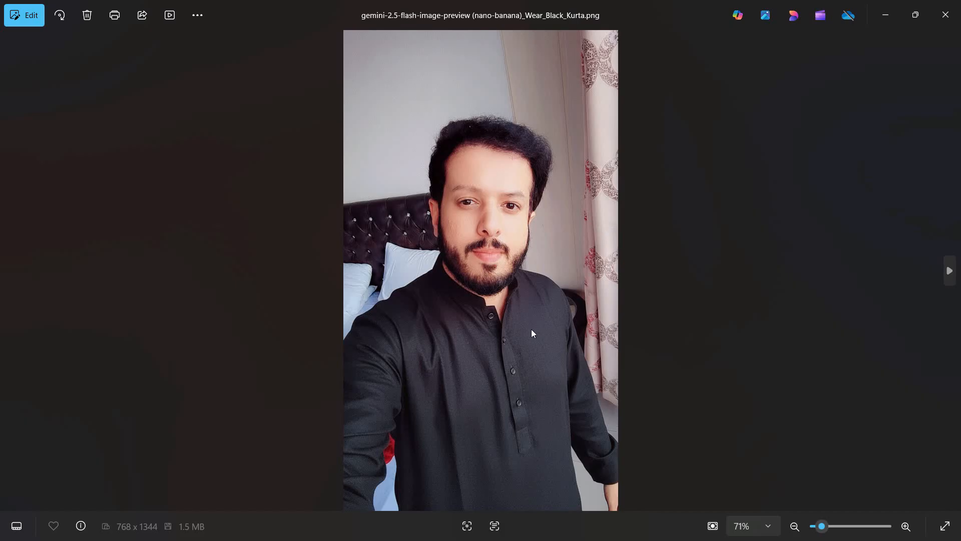
# Step: Compare the black kurta image with the other outfit versions and the original selfie, and close the photo viewer
pyautogui.press('Right')
pyautogui.press('Right')
pyautogui.press('Right')
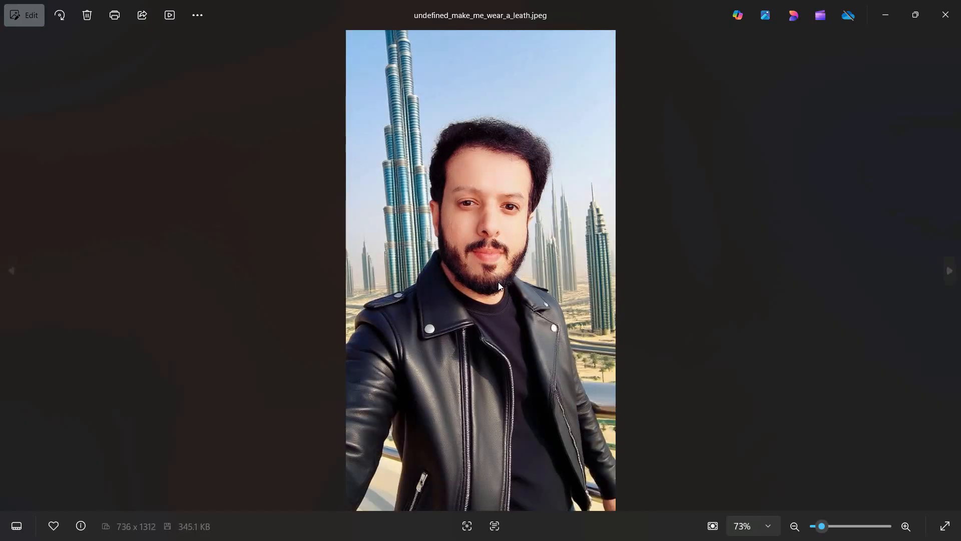
pyautogui.press('Right')
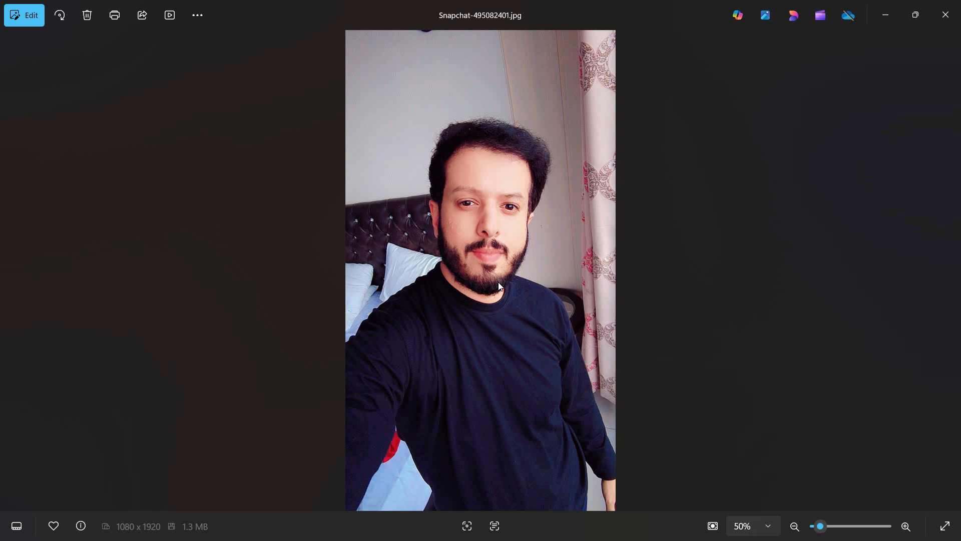
pyautogui.press('Left')
pyautogui.press('Left')
pyautogui.press('Left')
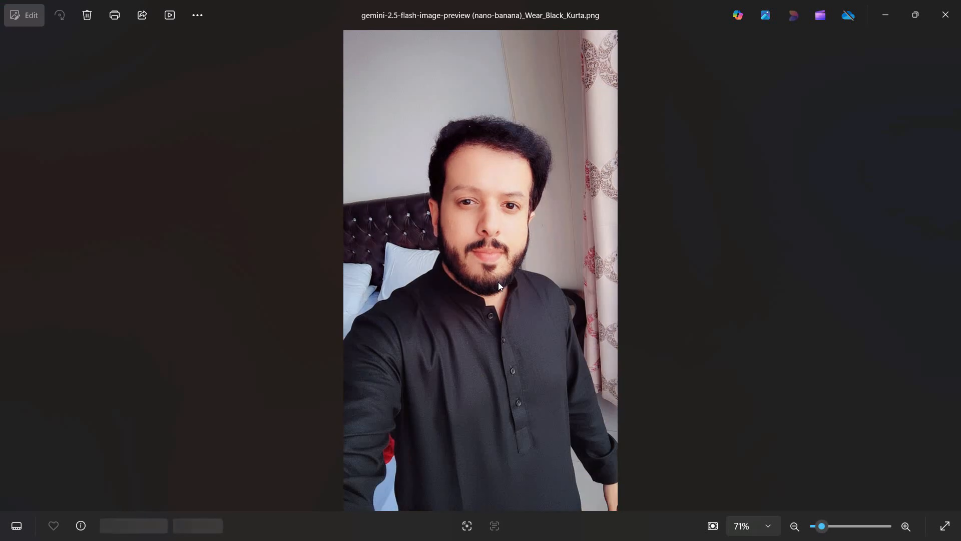
pyautogui.press('Right')
pyautogui.press('Left')
pyautogui.click(945, 14)
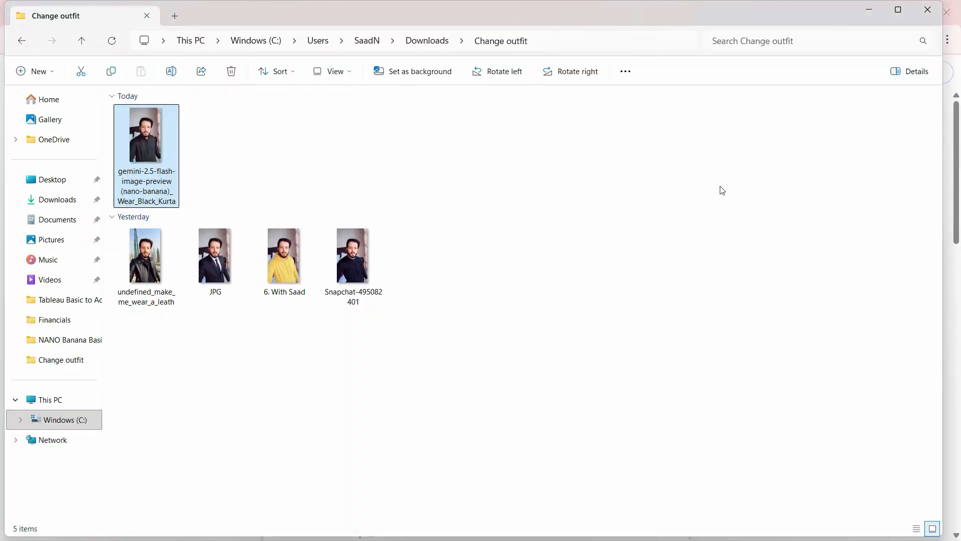
# Step: Preview the dress image pexels-asphotograpy-291738 and the portrait pexels-soldiervip-1391499 from the Downloads folder
pyautogui.click(57, 199)
pyautogui.click(530, 252)
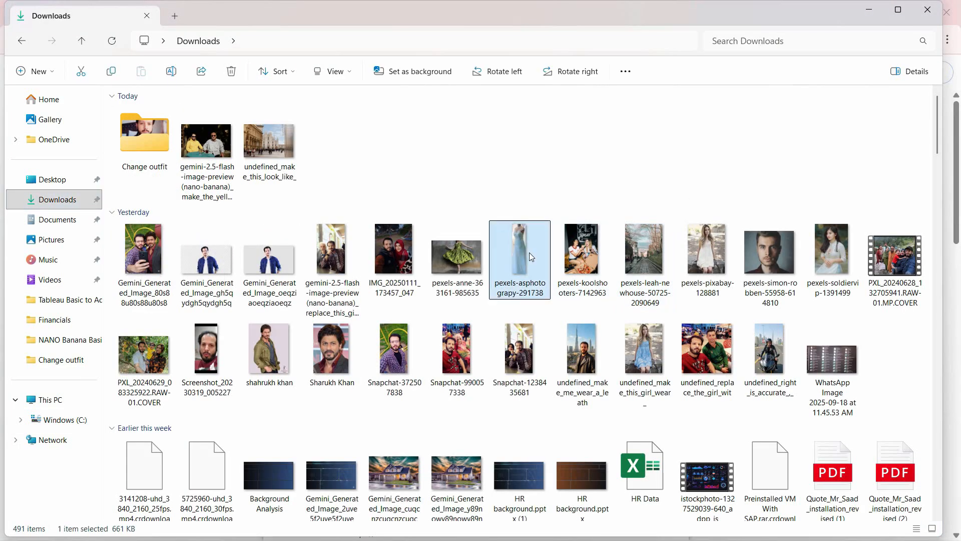
pyautogui.doubleClick(530, 253)
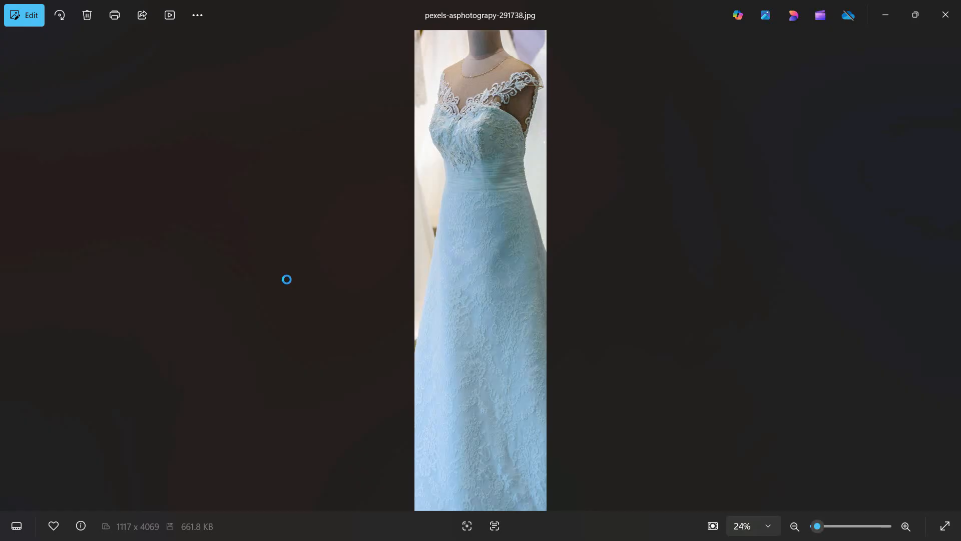
pyautogui.click(946, 15)
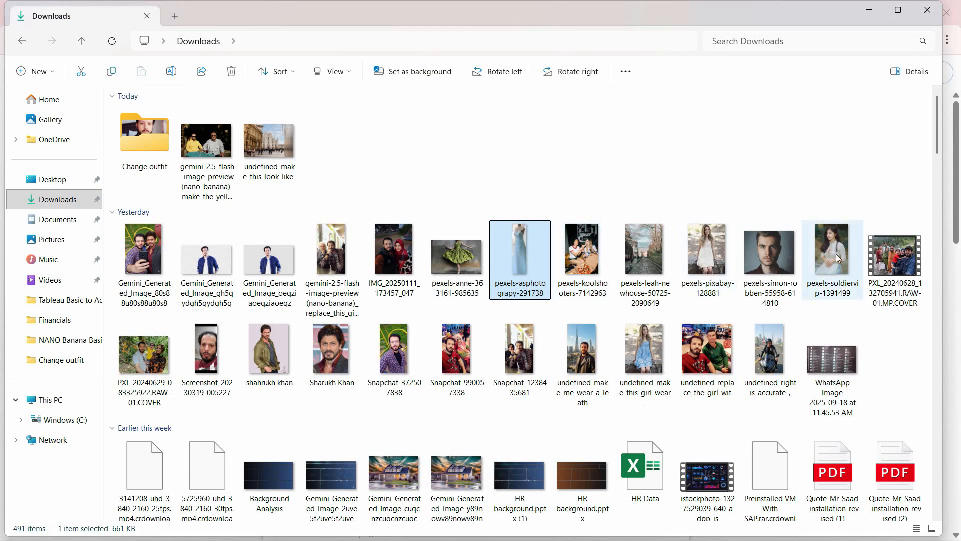
pyautogui.doubleClick(833, 251)
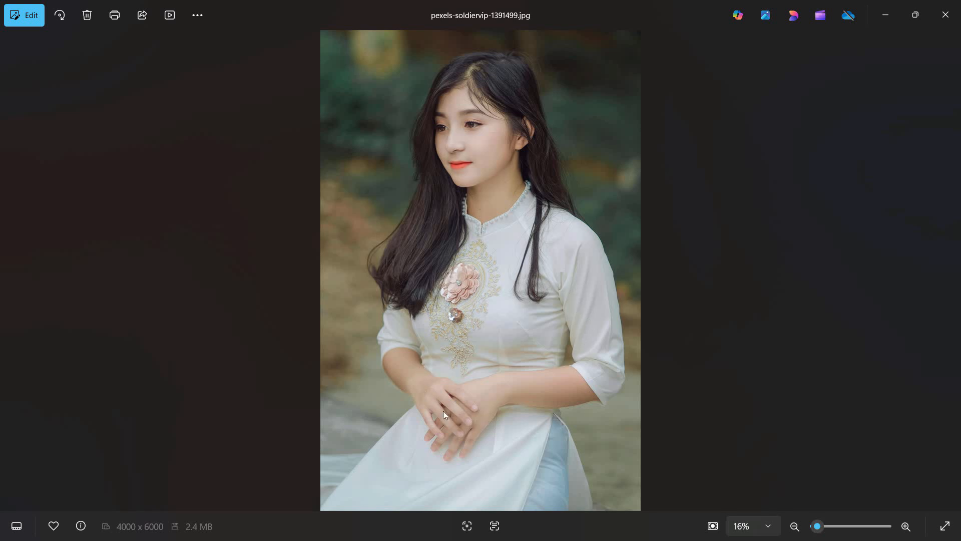
pyautogui.click(946, 15)
# Step: Switch to LMArena, start a new chat and attach pexels-asphotograpy-291738 and pexels-soldiervip-1391499 from Downloads
pyautogui.click(273, 15)
pyautogui.click(100, 13)
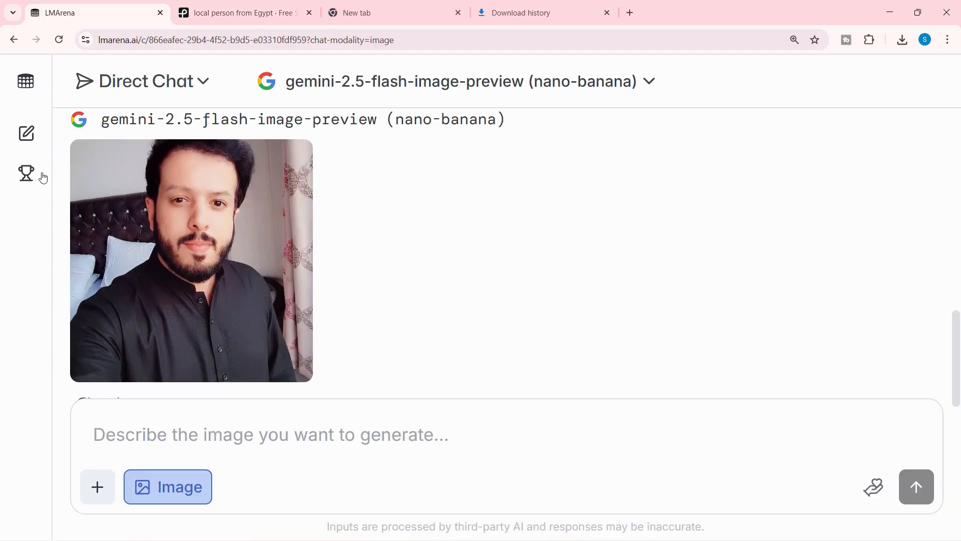
pyautogui.click(30, 142)
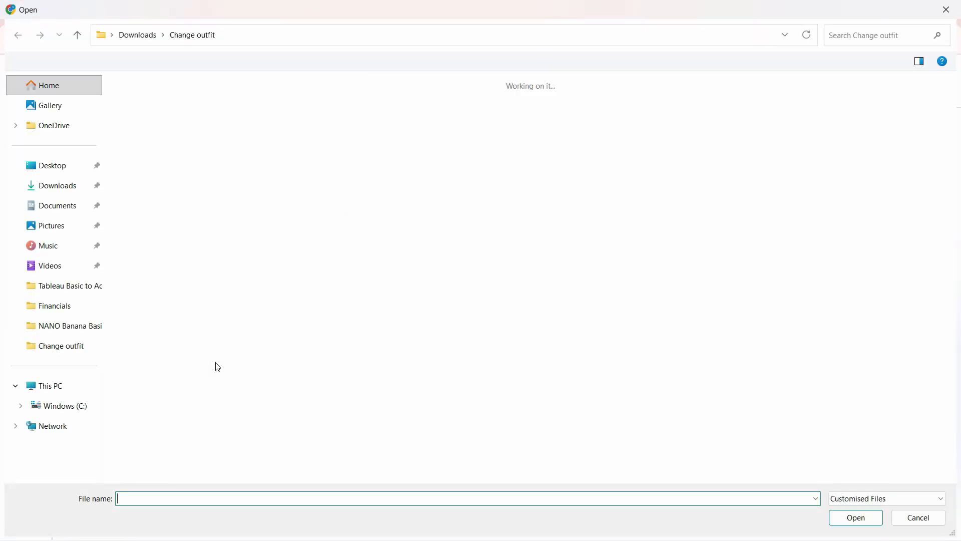
pyautogui.click(57, 186)
pyautogui.click(480, 194)
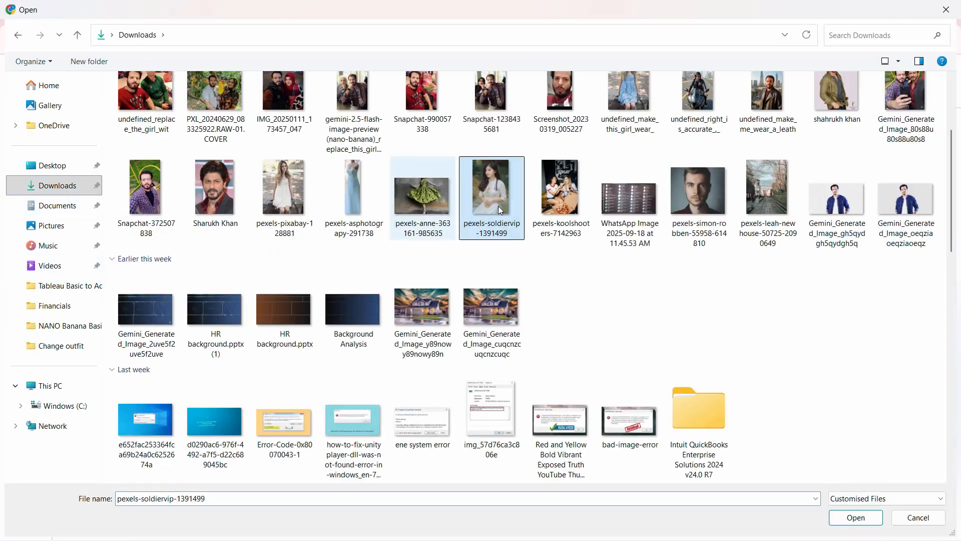
pyautogui.keyDown('ctrl'); pyautogui.click(349, 190); pyautogui.keyUp('ctrl')
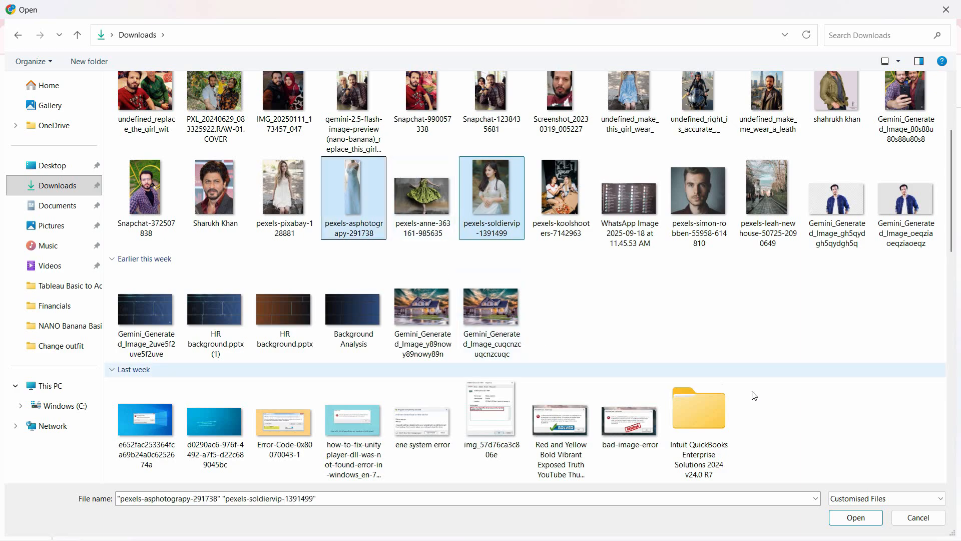
pyautogui.click(853, 517)
# Step: Write the image prompt "make her wear the outfit on the left"
pyautogui.write('make he')
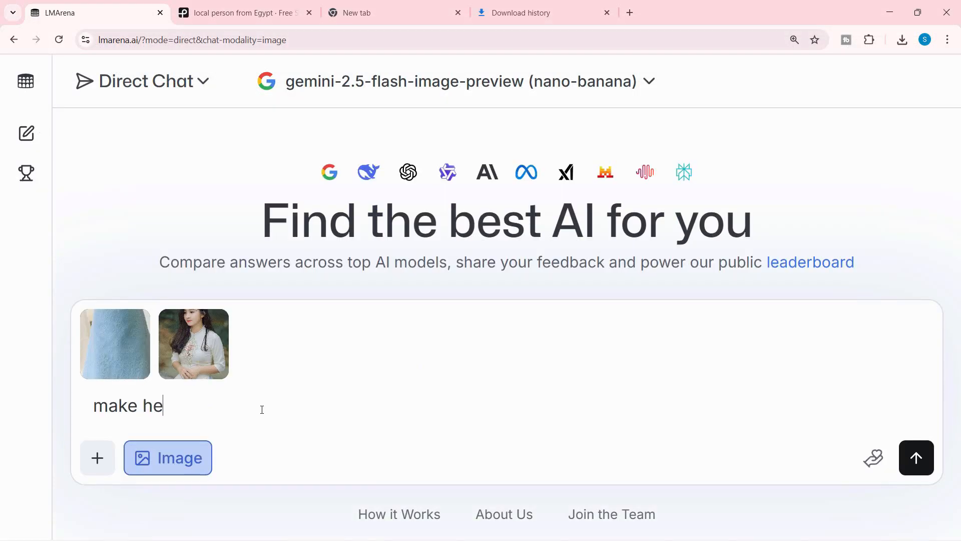
pyautogui.write('r wear the outfit o')
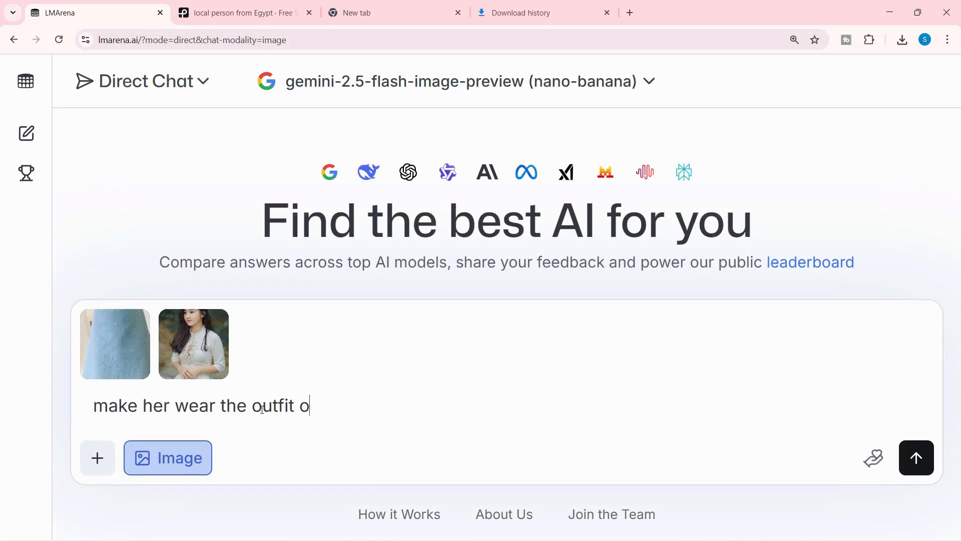
pyautogui.write('n the left')
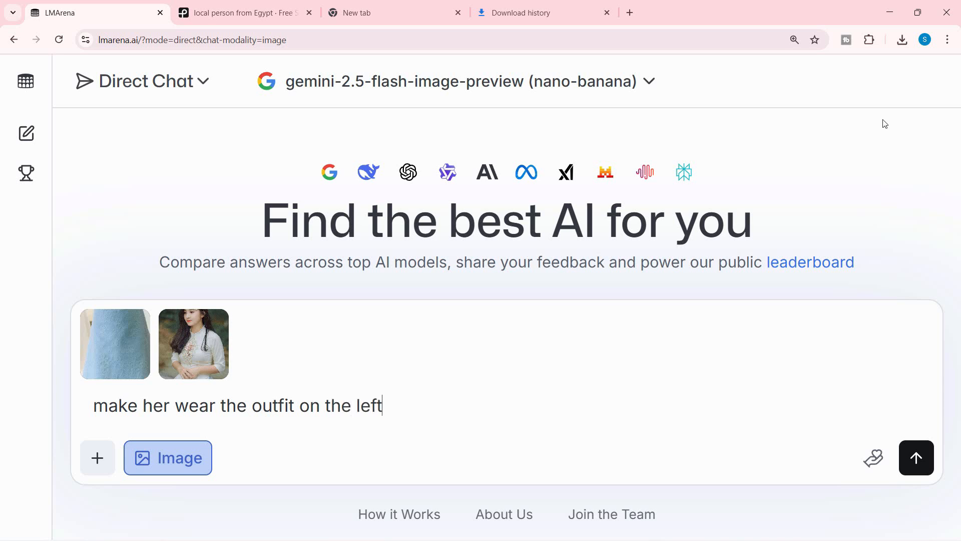
# Step: Put the browser in full screen with the page zoomed out one level, and submit the outfit prompt
pyautogui.click(947, 40)
pyautogui.press('Escape')
pyautogui.press('F11')
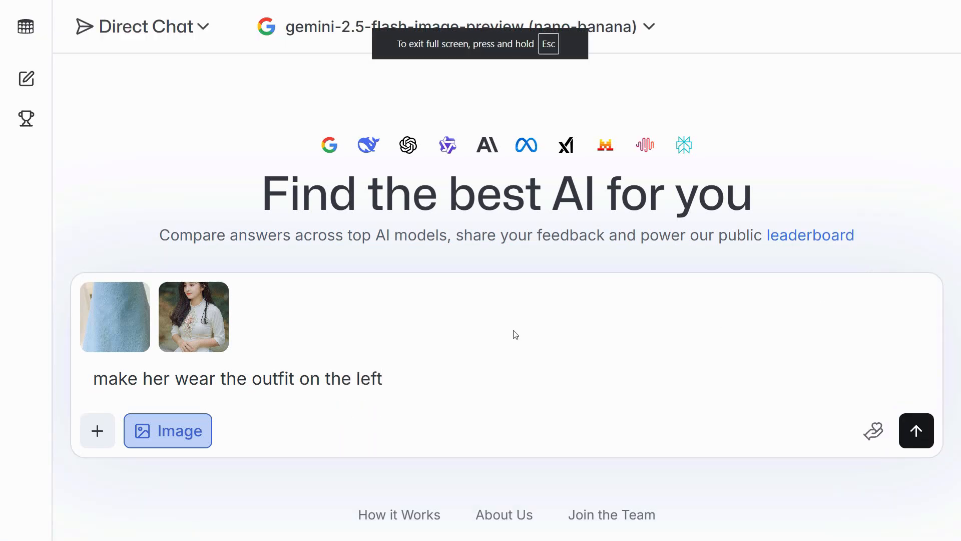
pyautogui.hotkey('ctrl', '-')
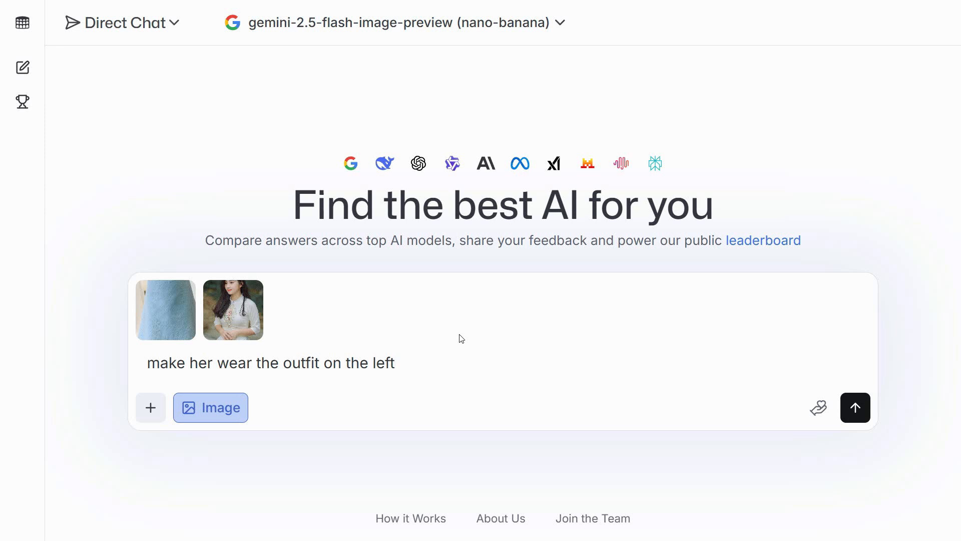
pyautogui.moveTo(168, 314)
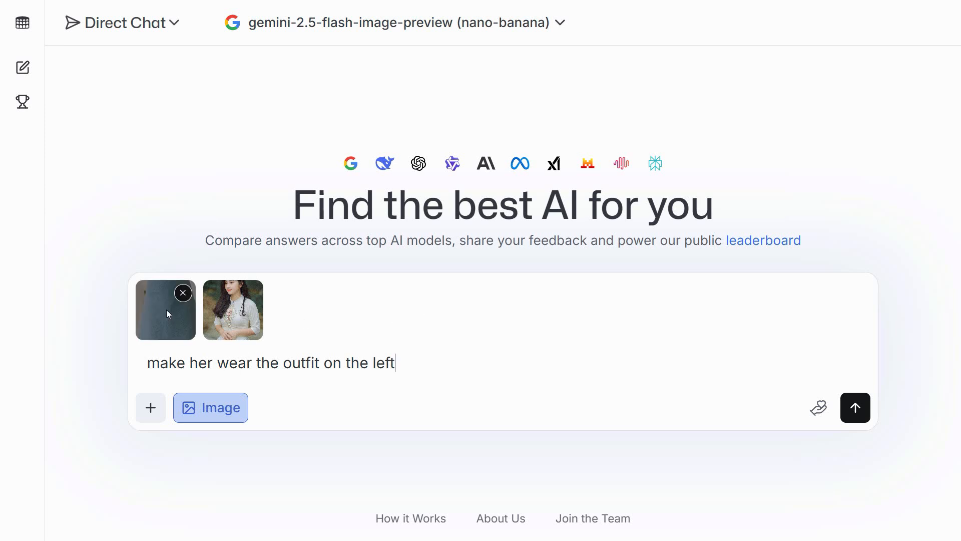
pyautogui.moveTo(228, 308)
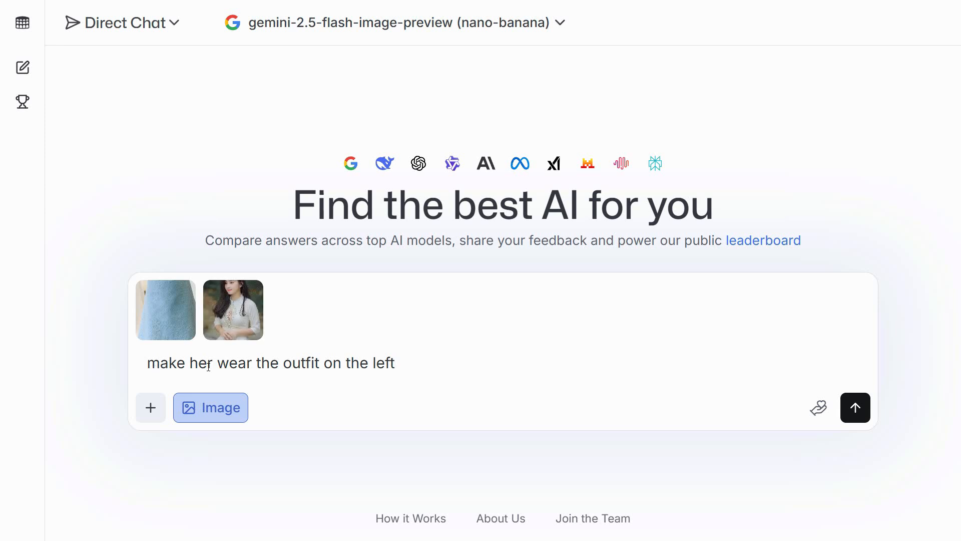
pyautogui.press('Return')
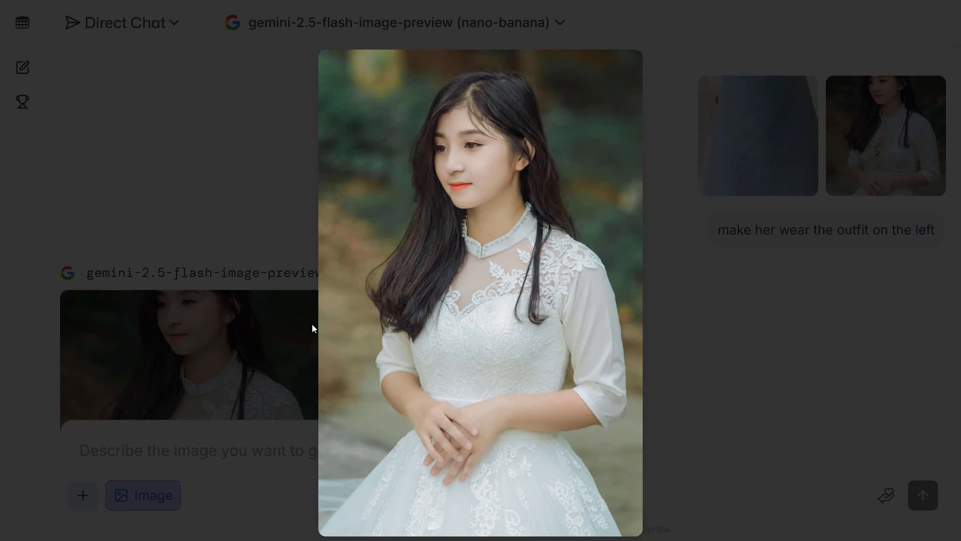
# Step: Compare the enlarged generated image with the original portrait of the woman
pyautogui.click(312, 327)
pyautogui.click(848, 174)
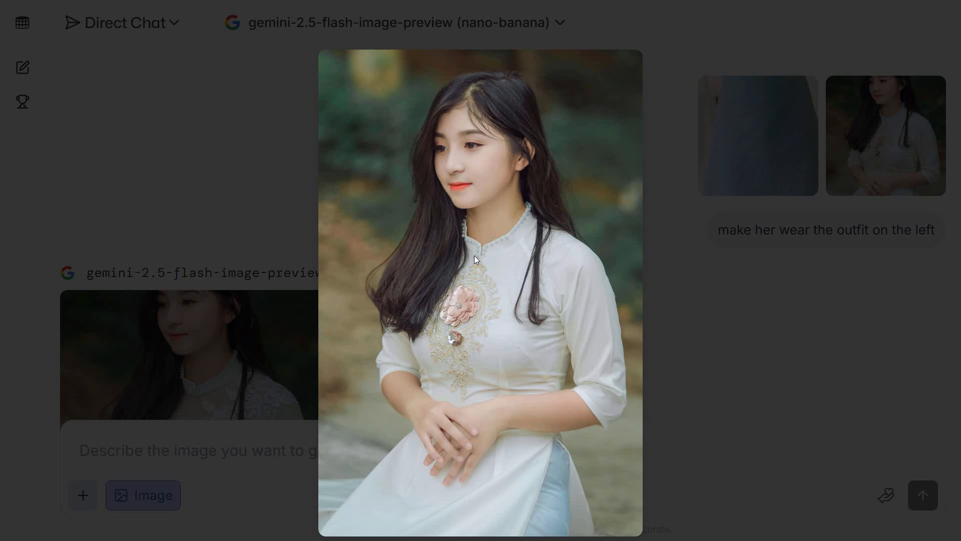
pyautogui.click(275, 335)
pyautogui.click(268, 336)
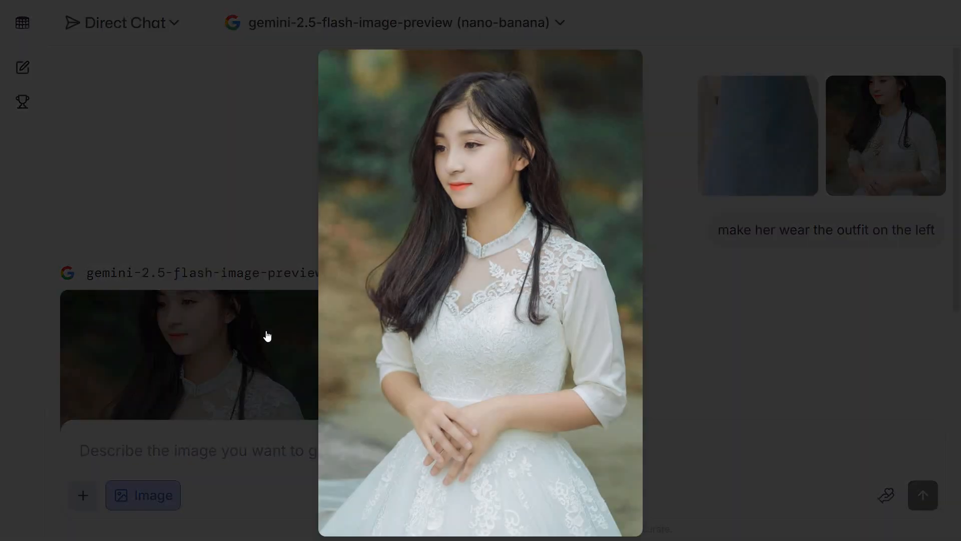
pyautogui.press('Escape')
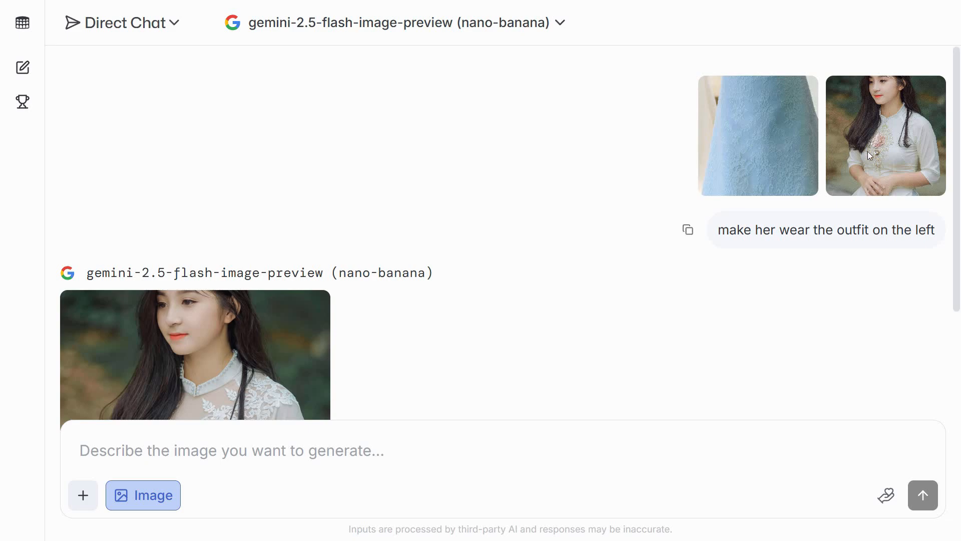
# Step: Compare the generated dress with the enlarged sample photo of the blue dress
pyautogui.click(741, 171)
pyautogui.press('Escape')
pyautogui.scroll(-3, 344, 337)
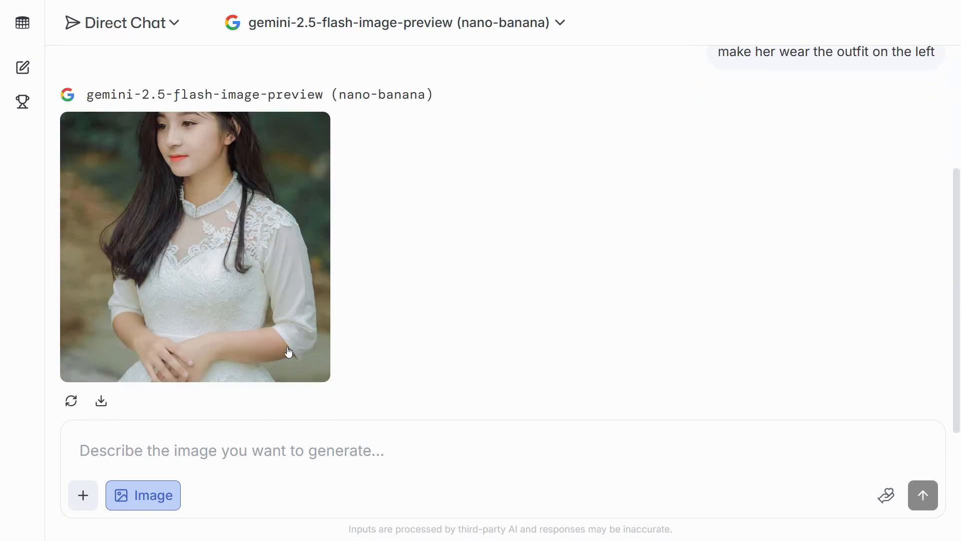
pyautogui.scroll(3, 429, 325)
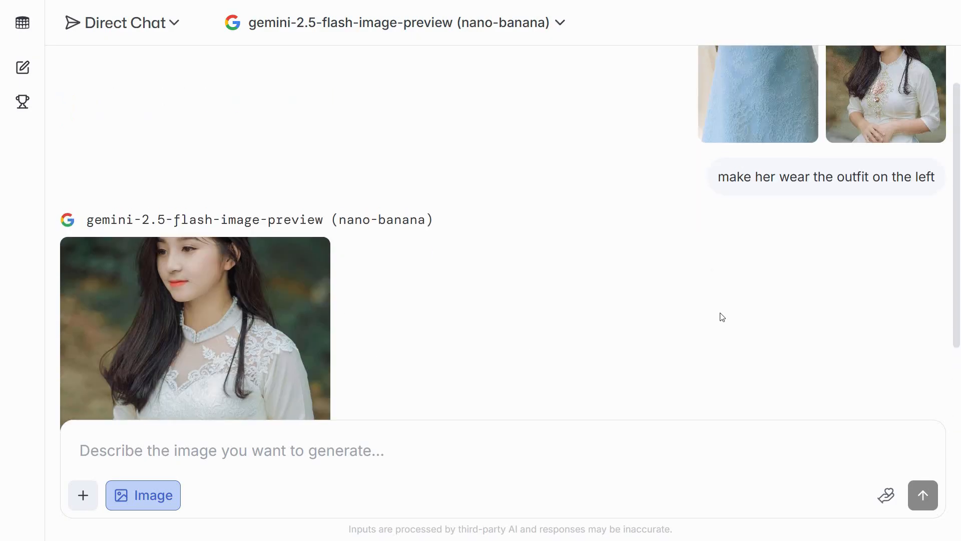
pyautogui.click(767, 172)
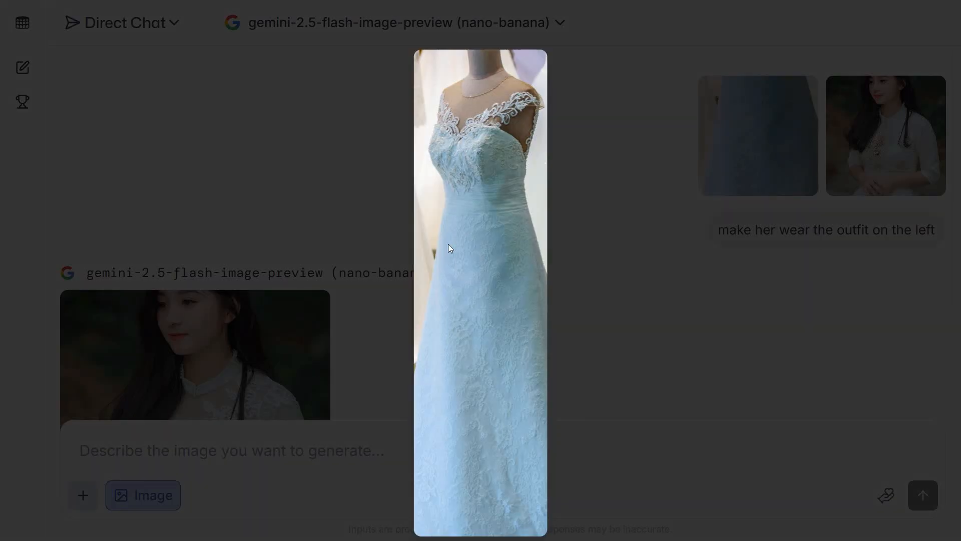
pyautogui.press('Escape')
pyautogui.click(285, 389)
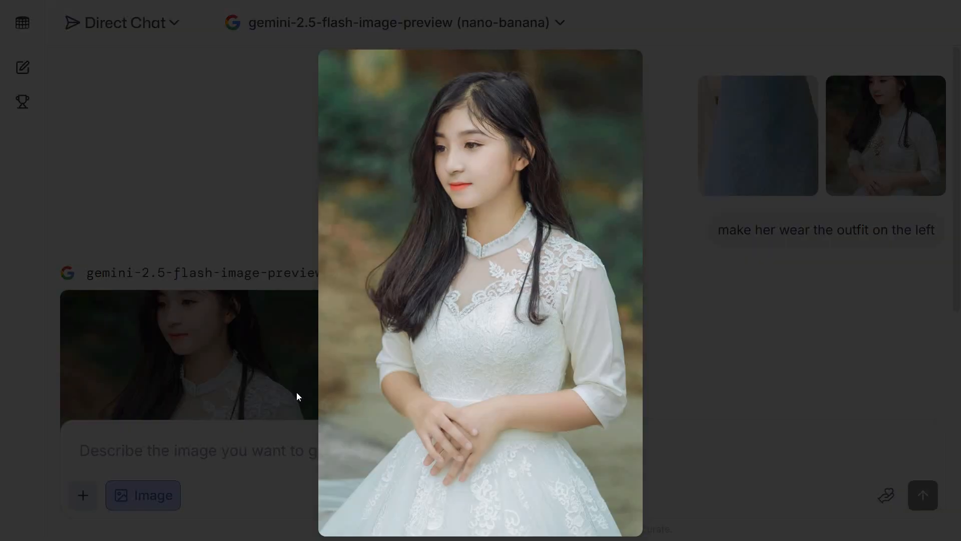
pyautogui.press('Escape')
pyautogui.scroll(-3, 231, 307)
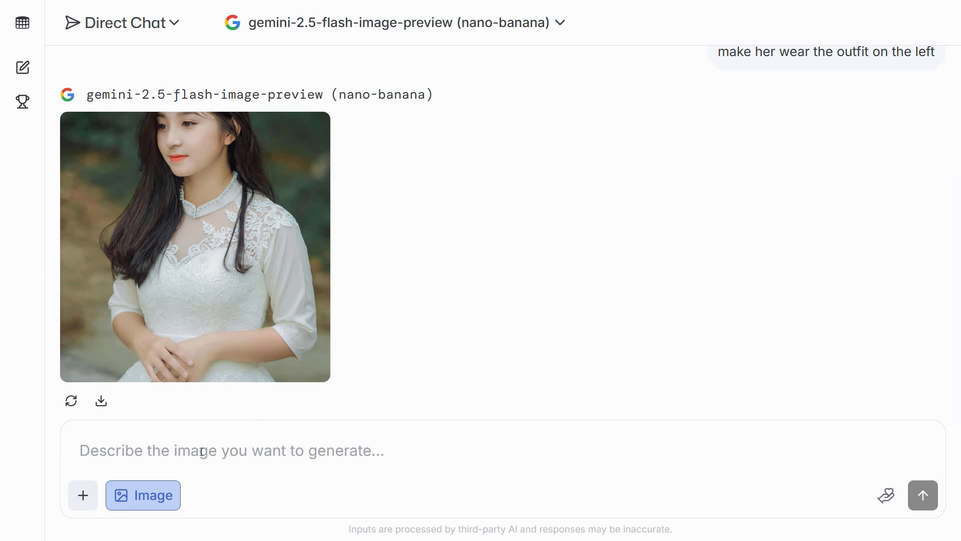
pyautogui.scroll(5, 397, 365)
pyautogui.scroll(-5, 392, 371)
# Step: Write the follow-up image prompt "make it blue matching with the sample dress picture"
pyautogui.click(185, 461)
pyautogui.write('make i')
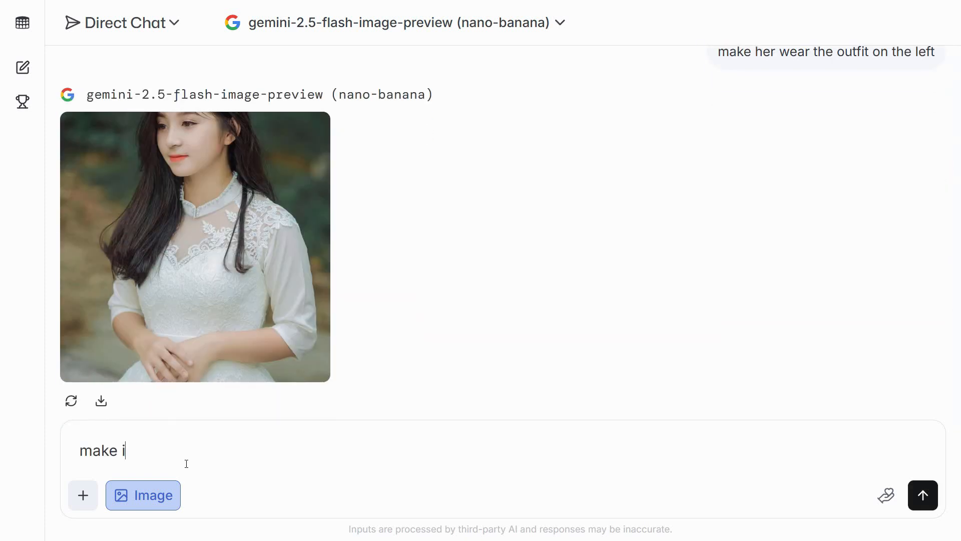
pyautogui.write('t blue mat')
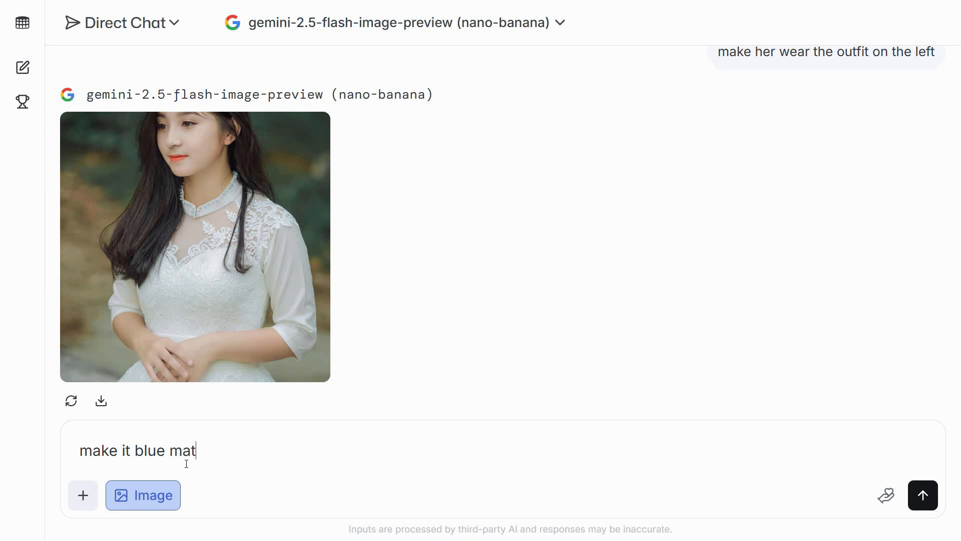
pyautogui.write('ching with t')
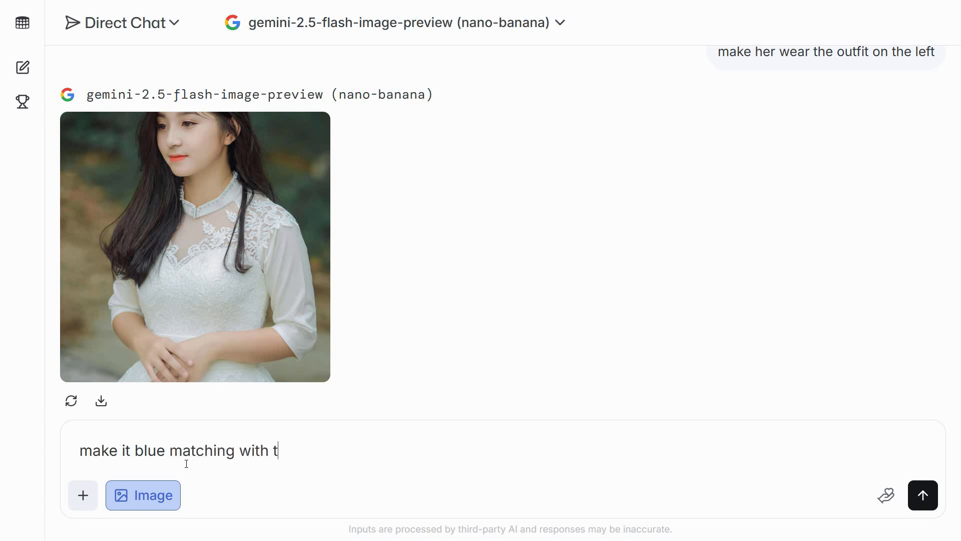
pyautogui.write('he sample dres')
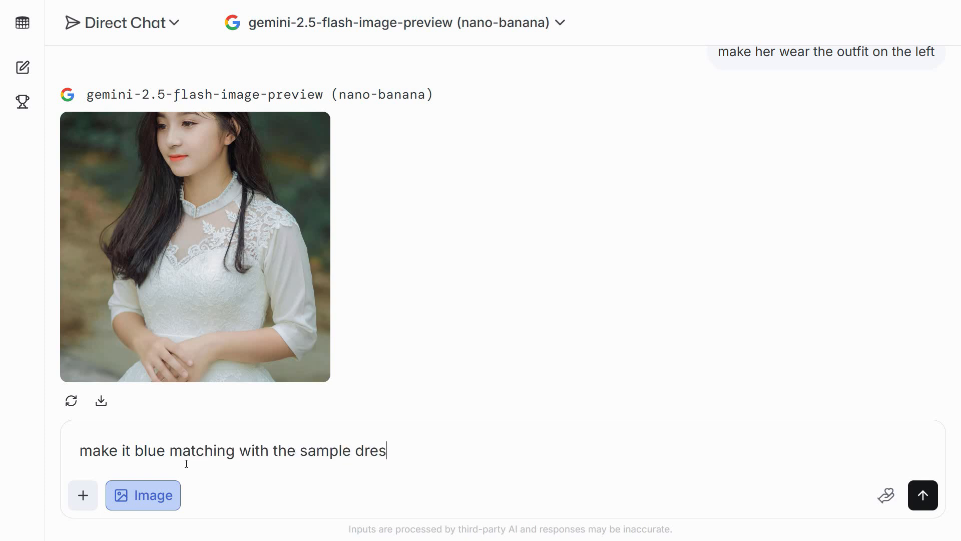
pyautogui.write('s picgtur')
pyautogui.press('BackSpace')
pyautogui.press('BackSpace')
pyautogui.press('BackSpace')
pyautogui.press('BackSpace')
pyautogui.write('ture')
# Step: Insert "sky" before "blue" in the prompt and submit it
pyautogui.scroll(2, 536, 233)
pyautogui.scroll(3, 537, 233)
pyautogui.scroll(-5, 721, 272)
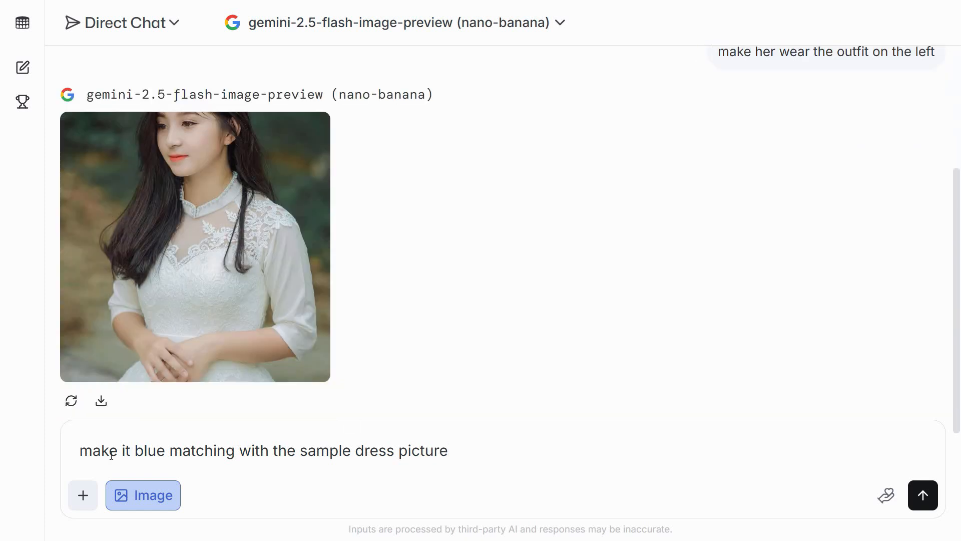
pyautogui.click(136, 450)
pyautogui.write('sky')
pyautogui.press('Return')
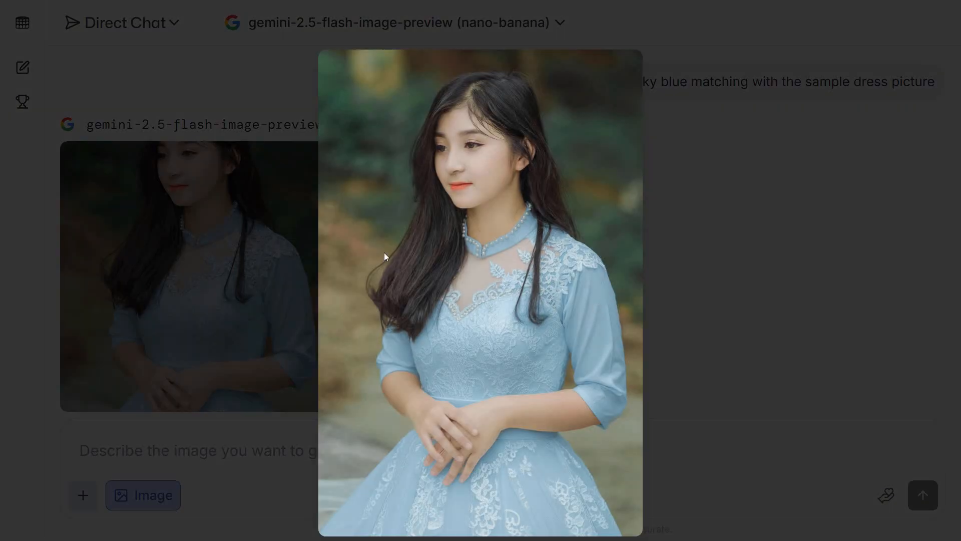
# Step: Compare the generated sky-blue dress image with the enlarged sample dress photo from the first message
pyautogui.click(597, 318)
pyautogui.scroll(7, 603, 310)
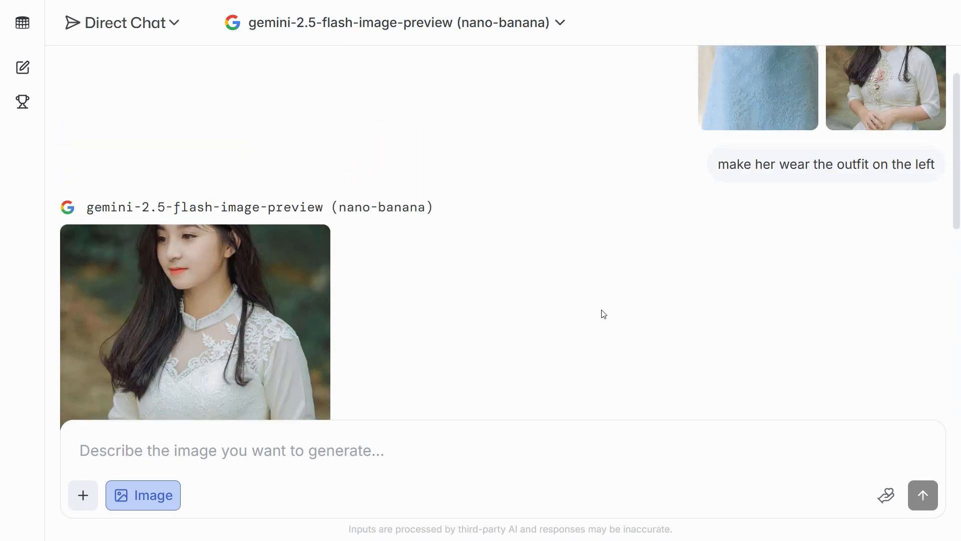
pyautogui.click(774, 188)
pyautogui.click(485, 268)
pyautogui.scroll(-8, 470, 305)
pyautogui.click(296, 315)
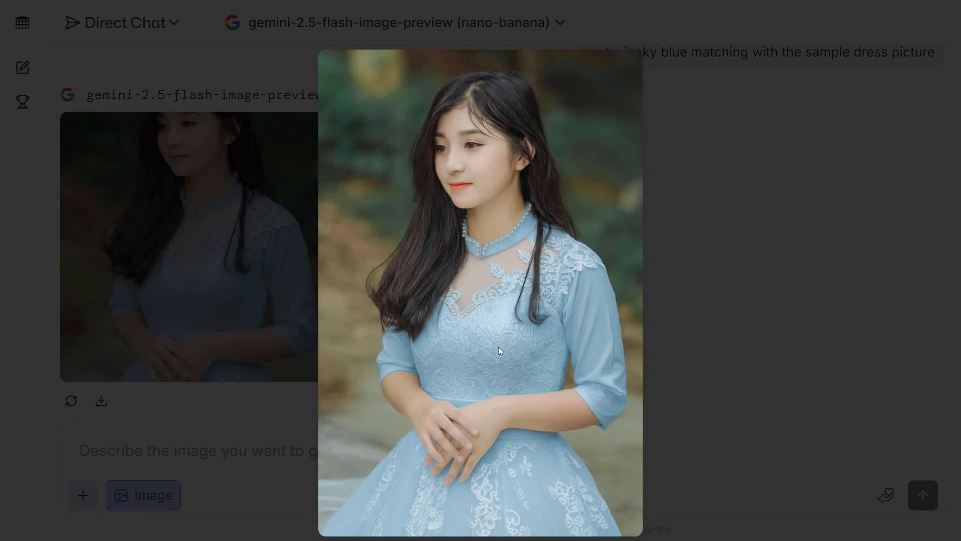
pyautogui.click(505, 410)
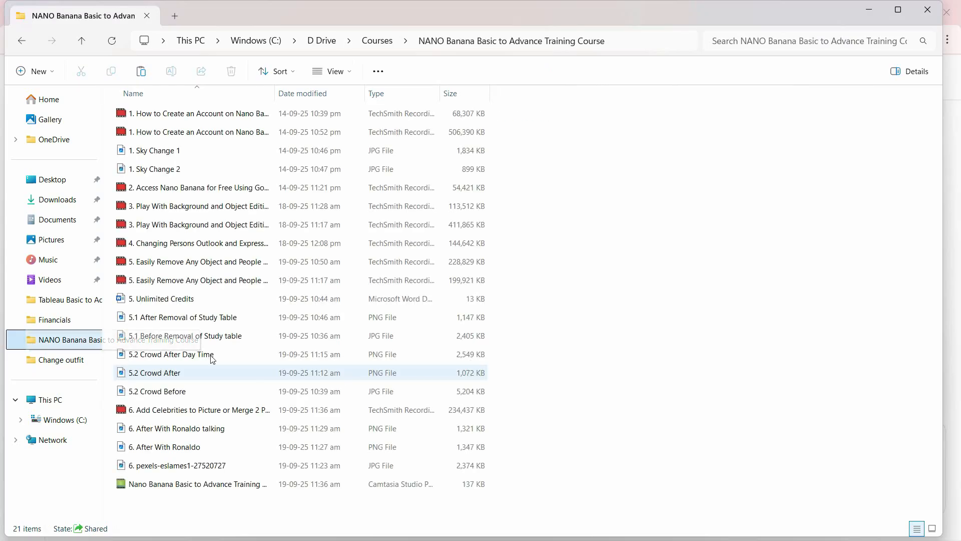
pyautogui.click(601, 377)
pyautogui.rightClick(620, 381)
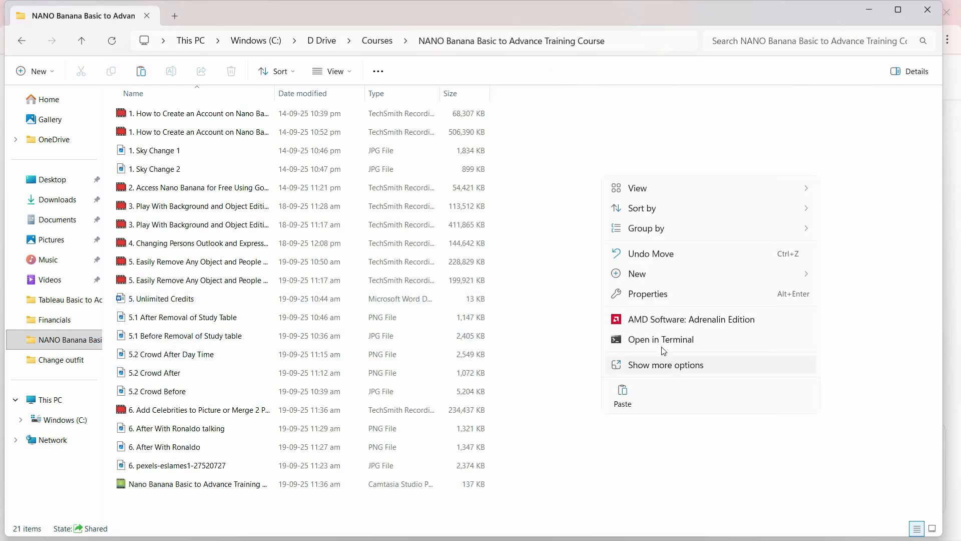
pyautogui.moveTo(664, 280)
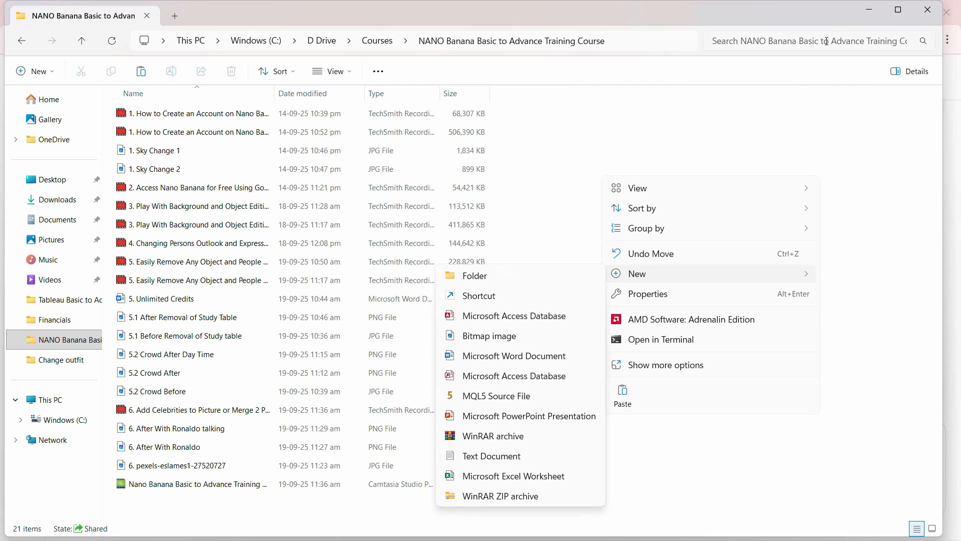
pyautogui.click(864, 13)
pyautogui.click(864, 13)
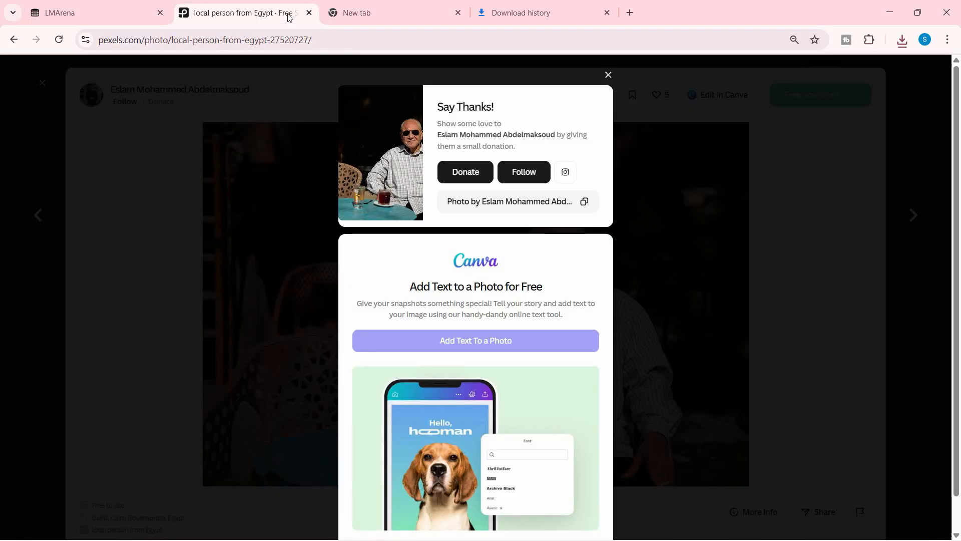
# Step: Switch to Pexels, leave the open photo of the Egyptian man, and search the photo library for "people"
pyautogui.click(450, 78)
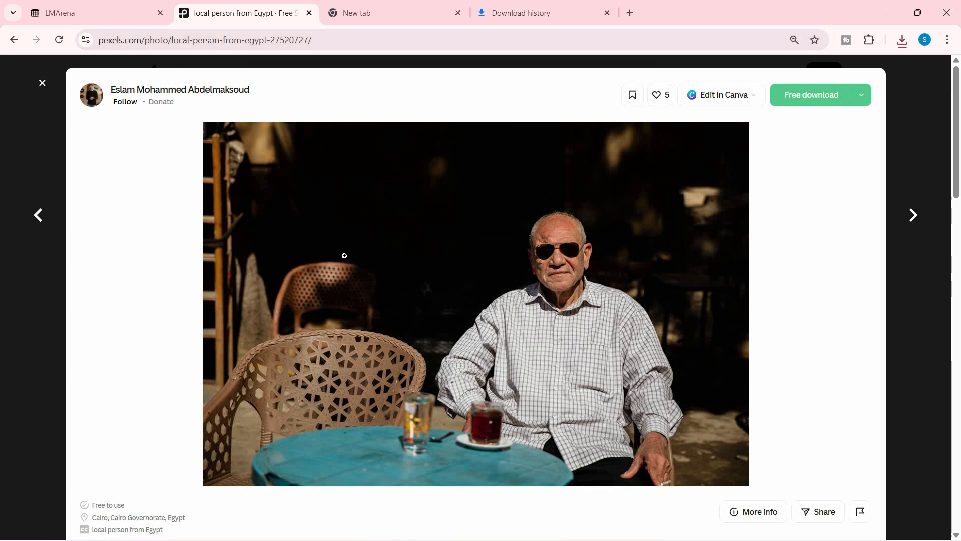
pyautogui.click(40, 85)
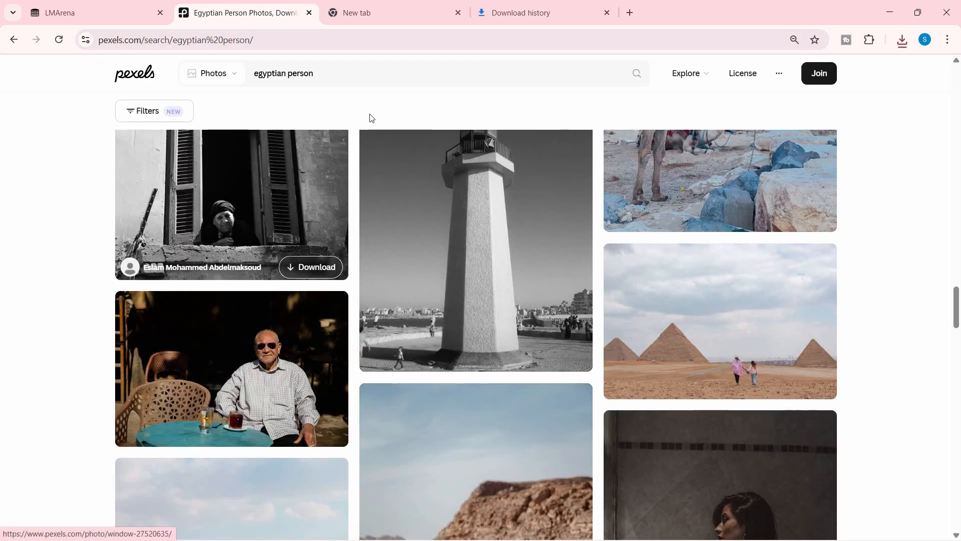
pyautogui.moveTo(330, 73); pyautogui.dragTo(245, 91)
pyautogui.moveTo(298, 137)
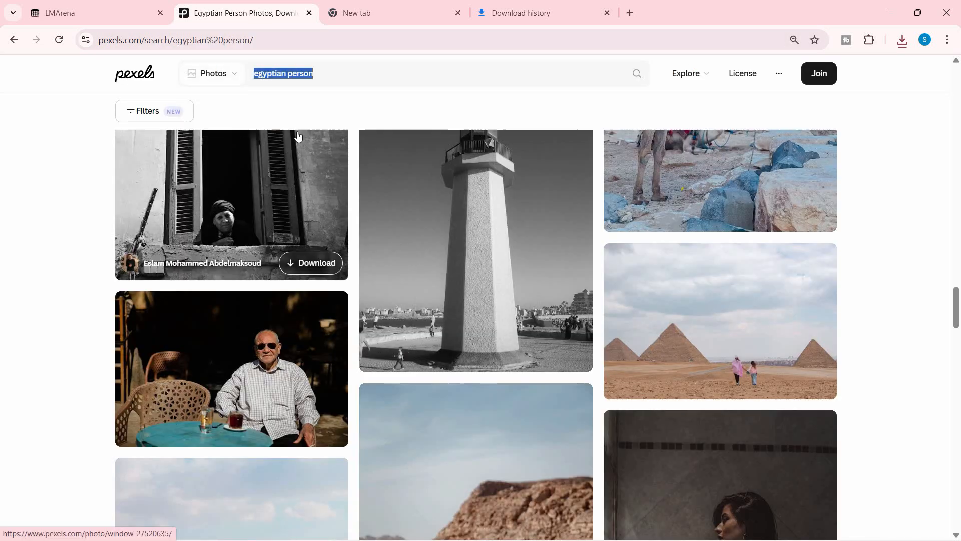
pyautogui.write('p')
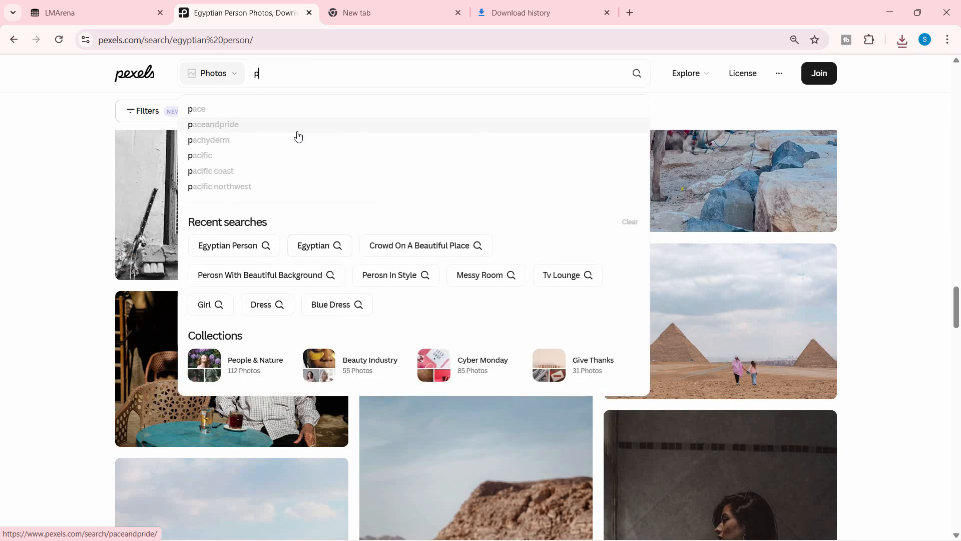
pyautogui.write('eople')
pyautogui.press('Return')
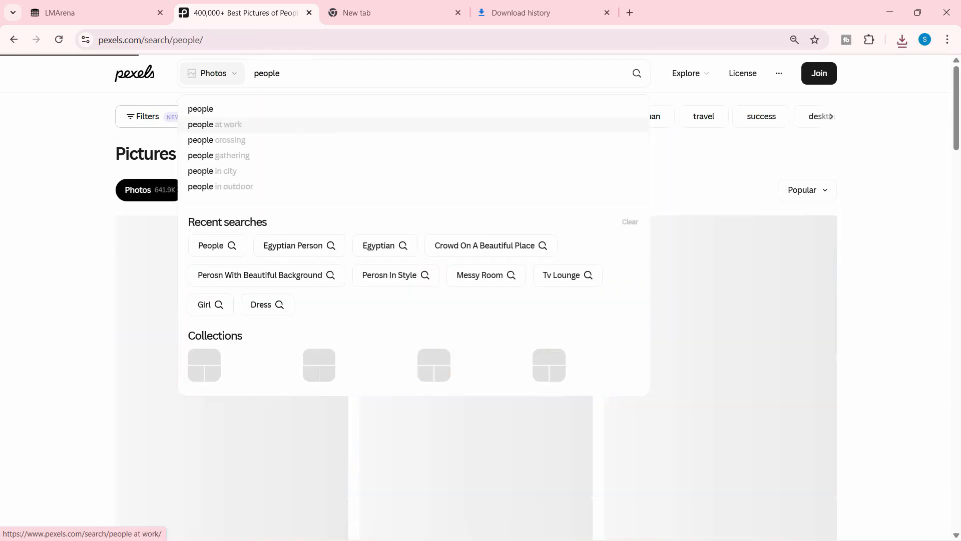
# Step: Browse the Pexels people photos in full screen
pyautogui.press('F11')
pyautogui.scroll(-8, 592, 390)
pyautogui.scroll(3, 592, 390)
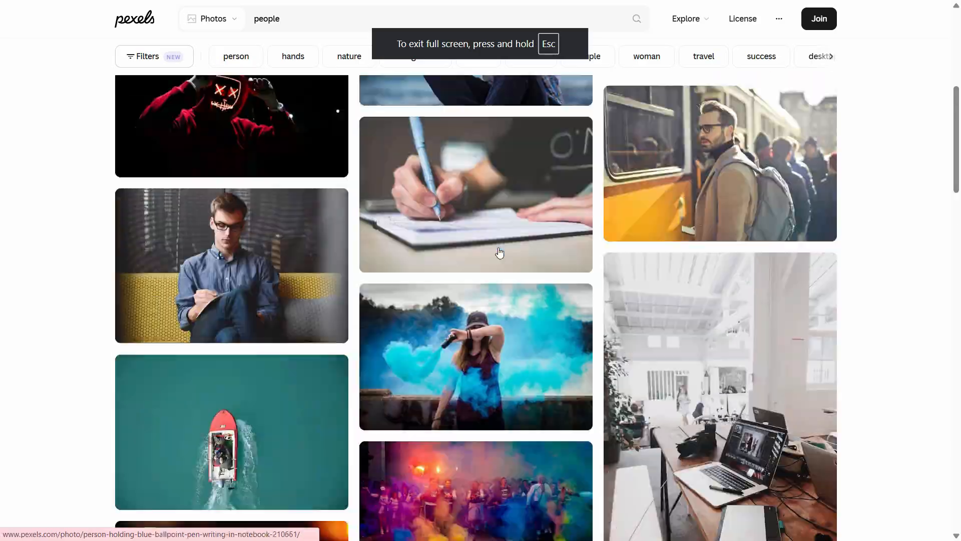
pyautogui.scroll(-15, 514, 277)
pyautogui.scroll(15, 514, 277)
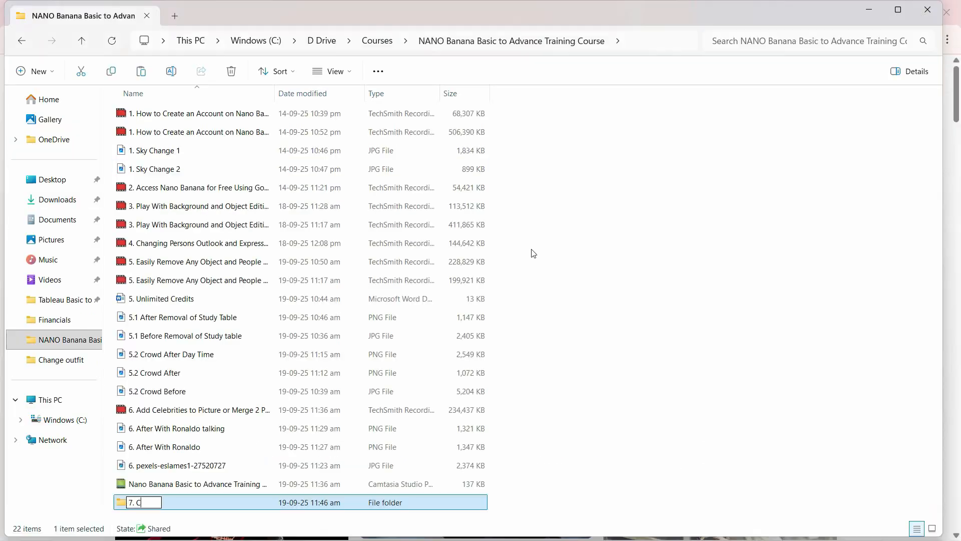
# Step: Enter the name "7. Changing Outfits" and open the downloaded sky-blue dress image in the photo viewer
pyautogui.write('7. Changing Outfits')
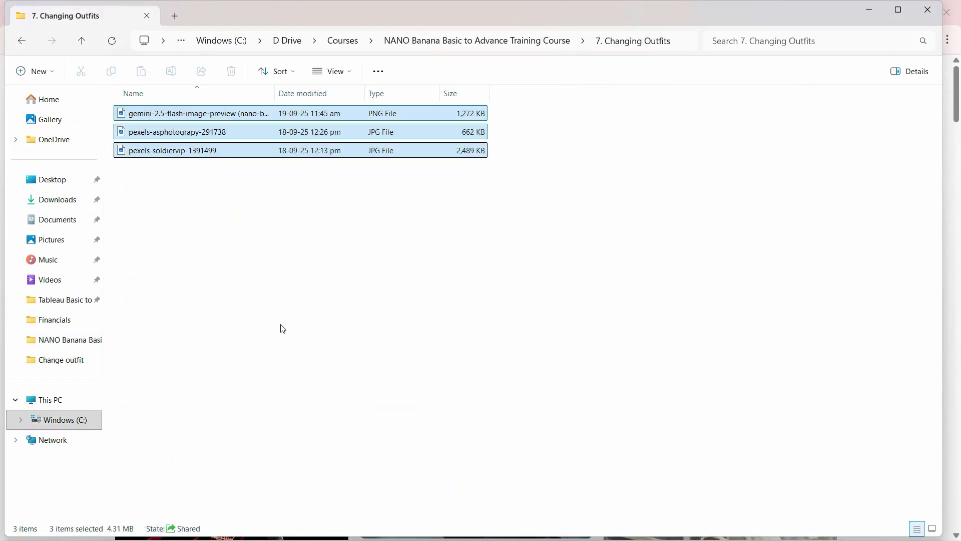
pyautogui.click(215, 150)
pyautogui.doubleClick(174, 119)
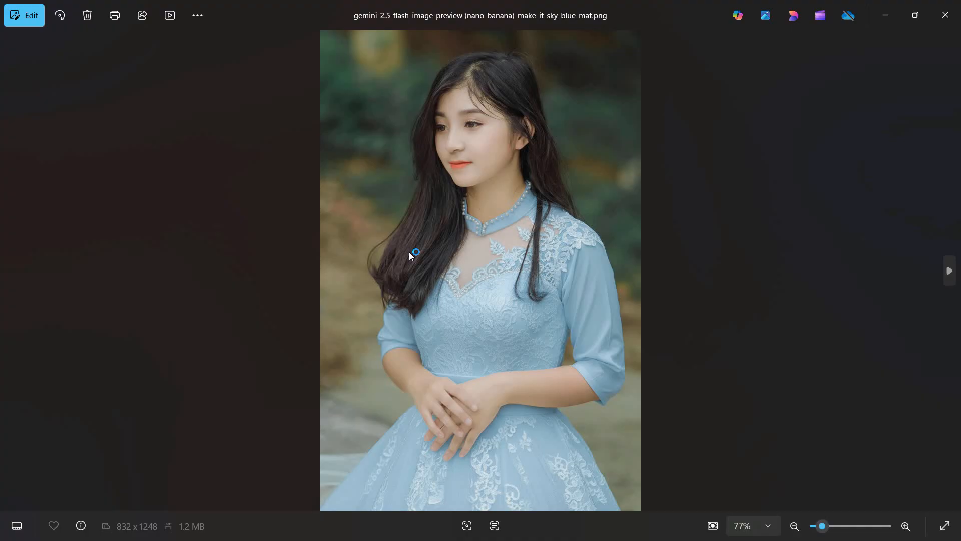
# Step: Compare the downloaded sky-blue image with the original portrait and the sample dress photo in the photo viewer
pyautogui.press('Right')
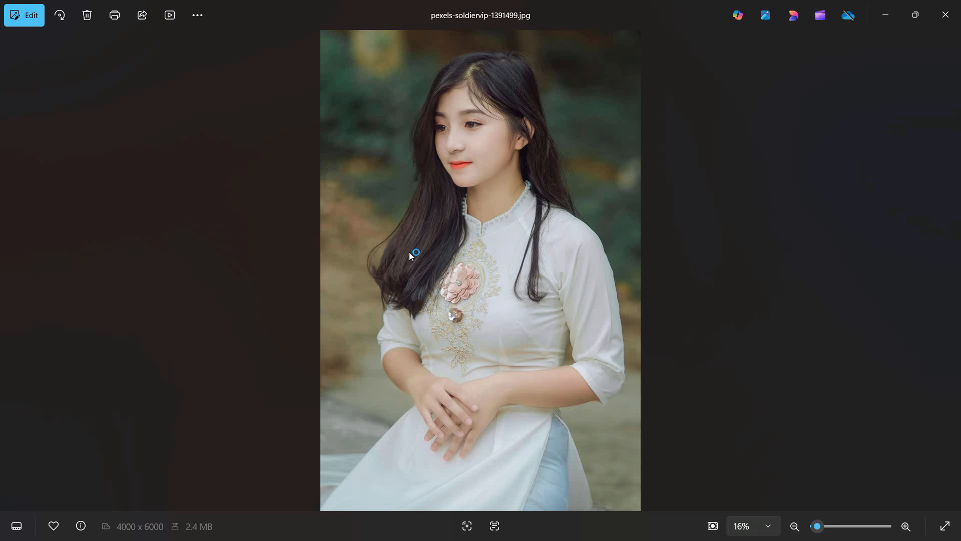
pyautogui.press('Right')
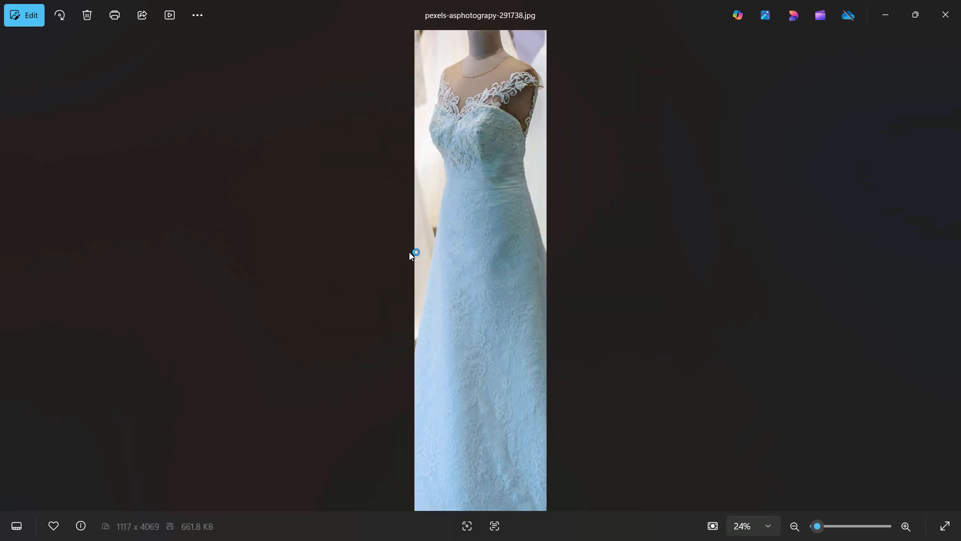
pyautogui.press('Left')
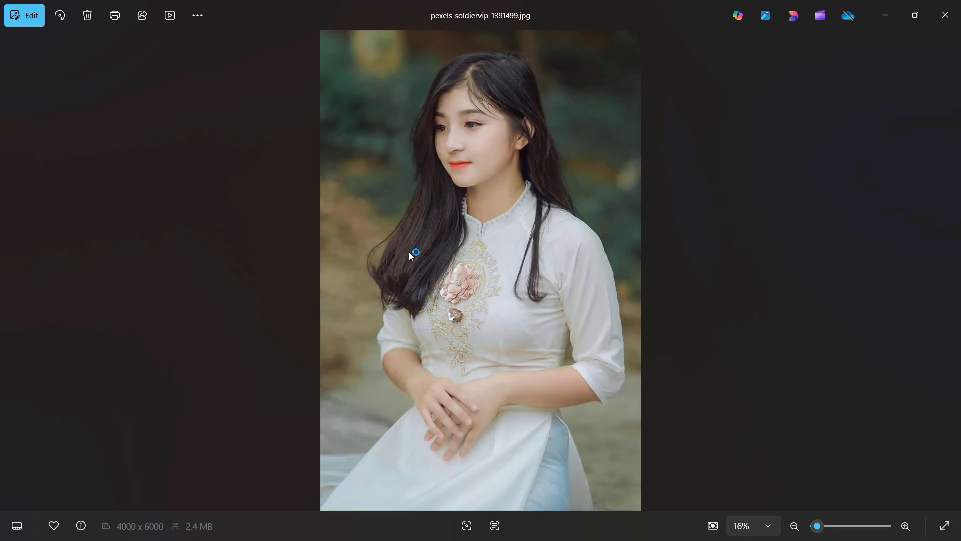
pyautogui.press('Right')
pyautogui.press('Left')
pyautogui.press('Left')
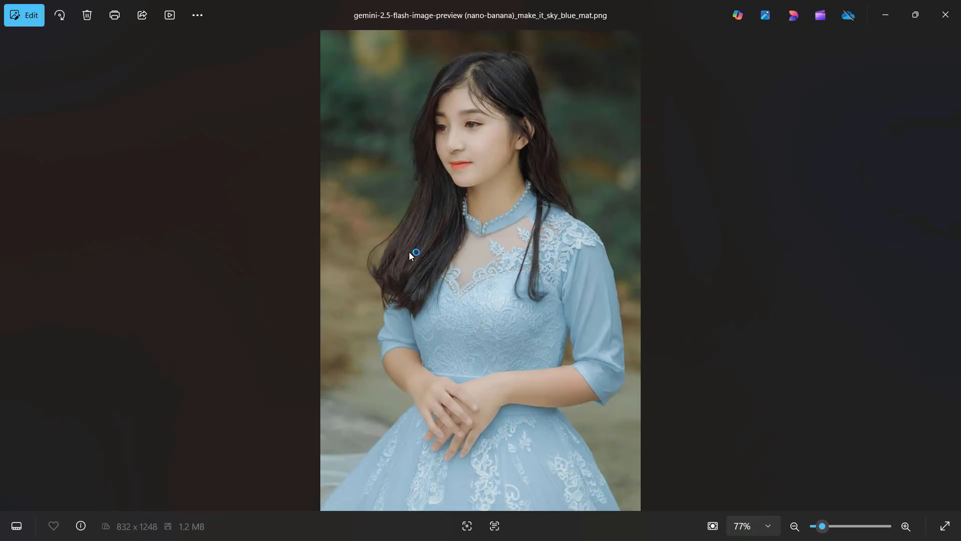
# Step: Examine the details of the generated sky-blue dress up close, and switch back to the LMArena chat
pyautogui.scroll(3, 578, 344)
pyautogui.moveTo(546, 360); pyautogui.dragTo(513, 468)
pyautogui.moveTo(507, 383); pyautogui.dragTo(498, 254)
pyautogui.scroll(-3, 564, 253)
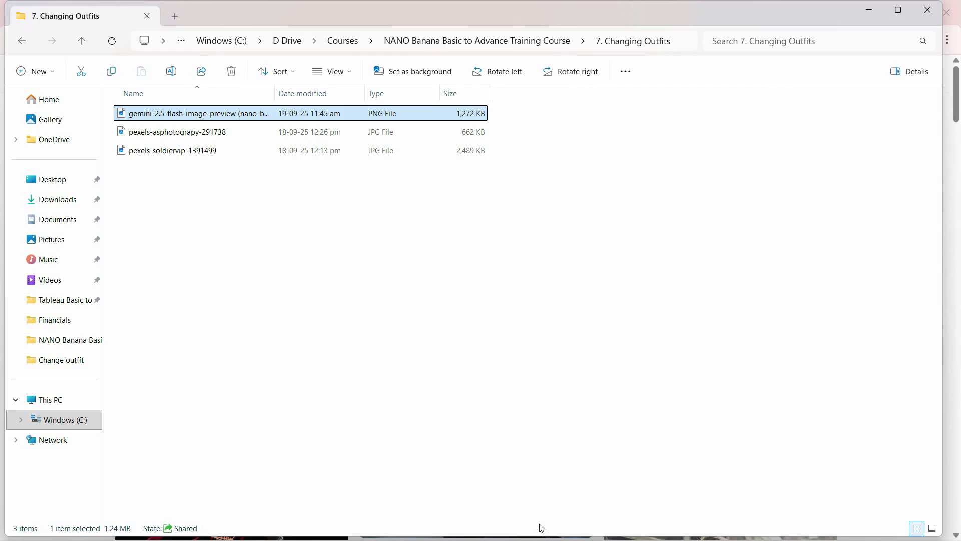
pyautogui.click(540, 529)
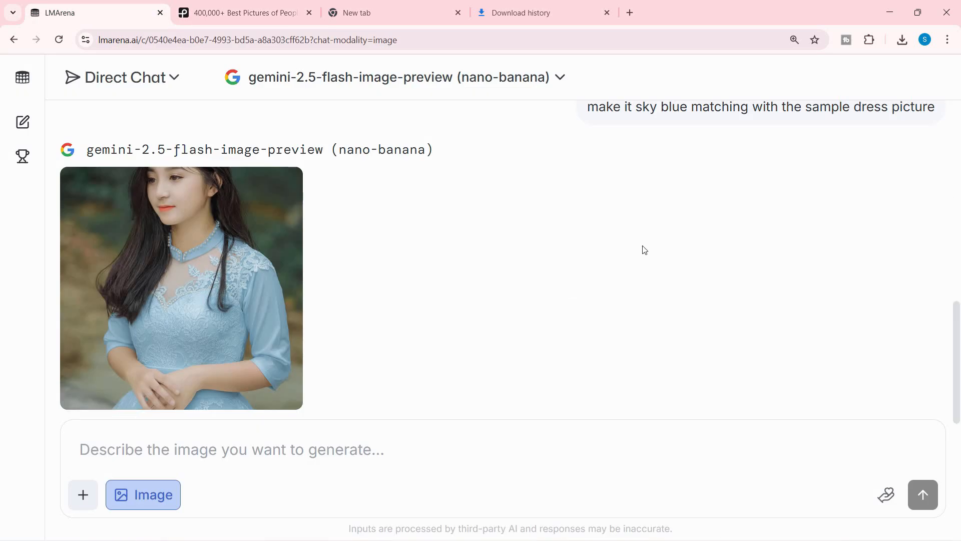
pyautogui.scroll(3, 645, 251)
pyautogui.scroll(-3, 636, 256)
pyautogui.scroll(3, 636, 256)
pyautogui.scroll(-4, 625, 258)
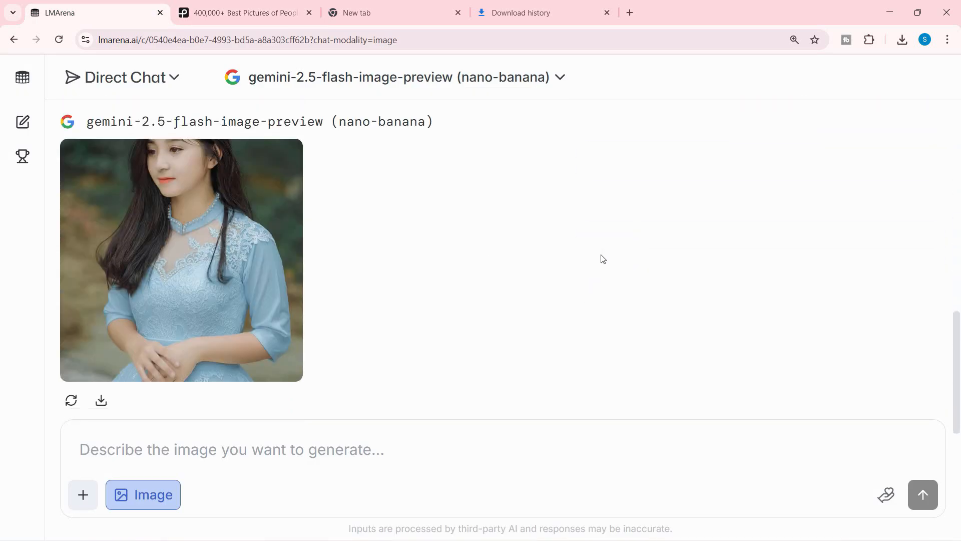
pyautogui.scroll(1, 666, 294)
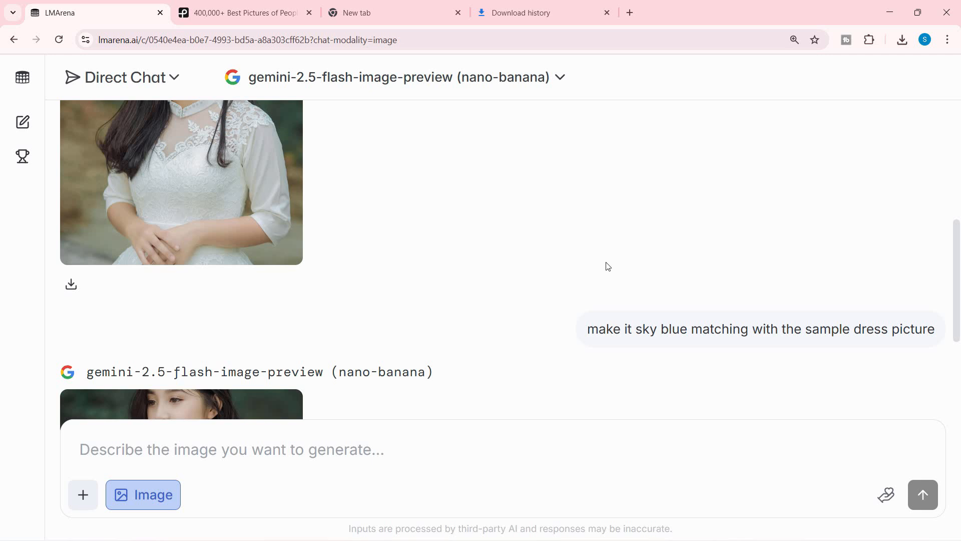
pyautogui.scroll(-3, 580, 269)
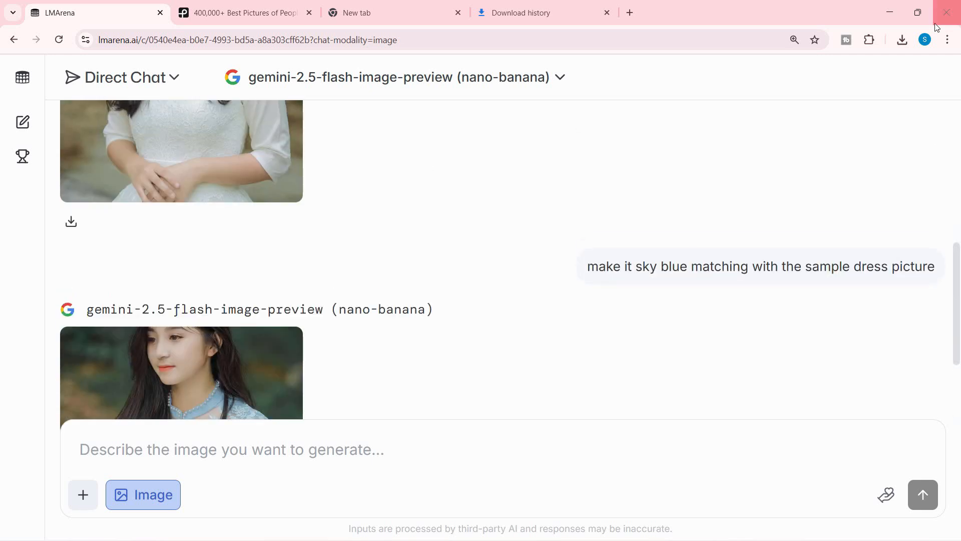
# Step: Put the browser in full screen and submit the image prompt "make her laugh"
pyautogui.click(947, 39)
pyautogui.click(944, 291)
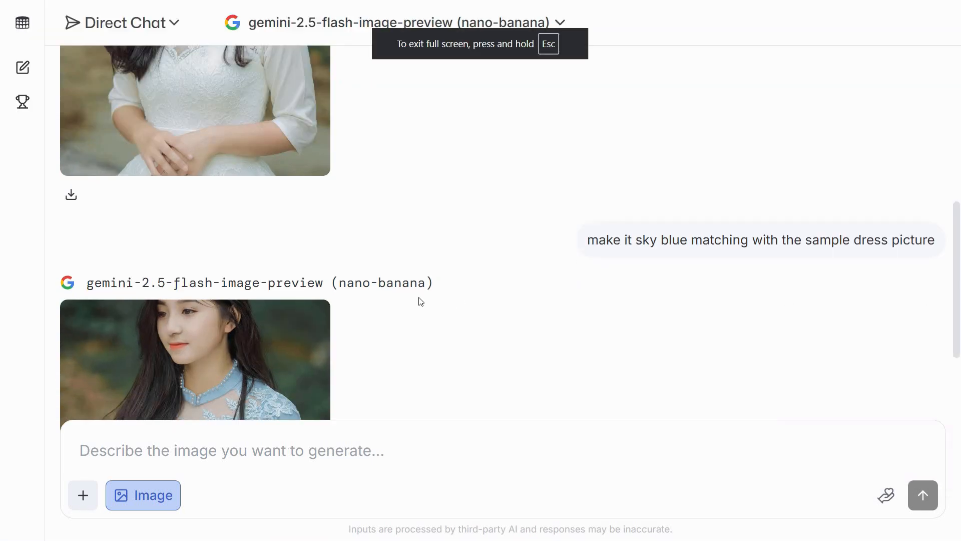
pyautogui.scroll(-4, 526, 294)
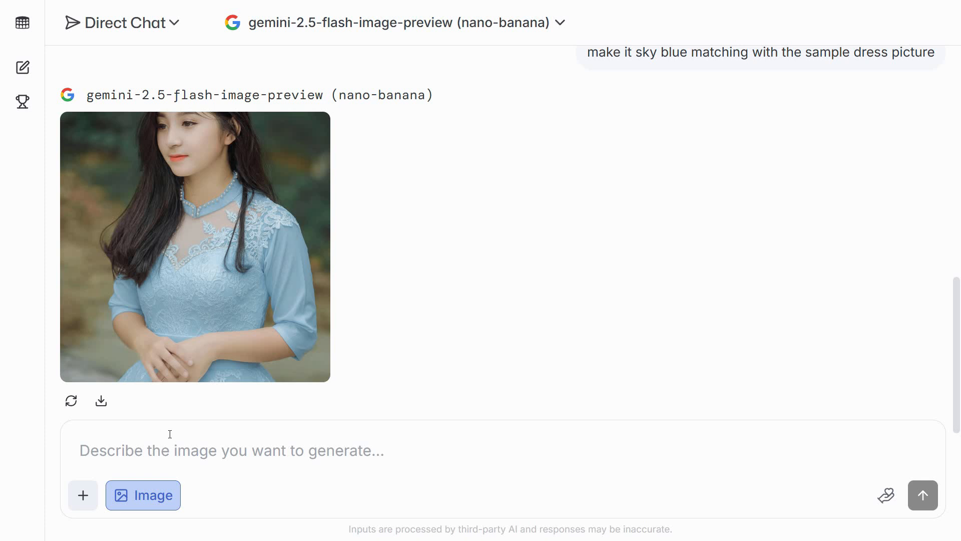
pyautogui.click(178, 462)
pyautogui.write('make h')
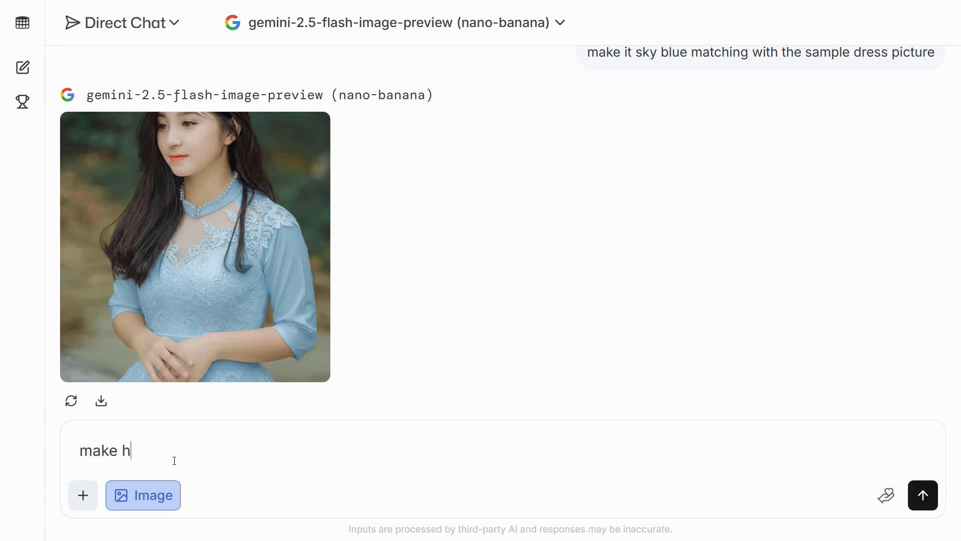
pyautogui.write('er laugh')
pyautogui.press('Return')
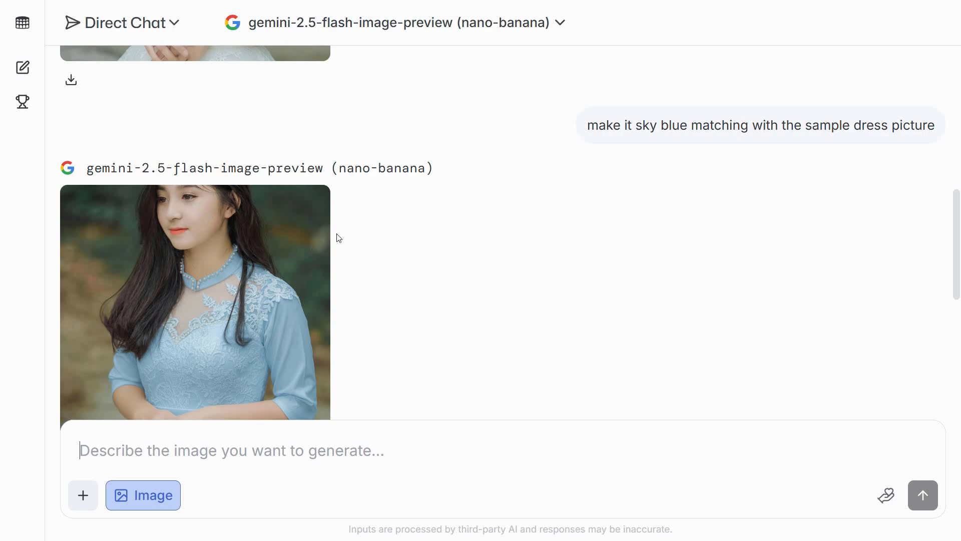
# Step: Compare the enlarged image of the laughing woman with the earlier sky-blue dress image
pyautogui.click(299, 268)
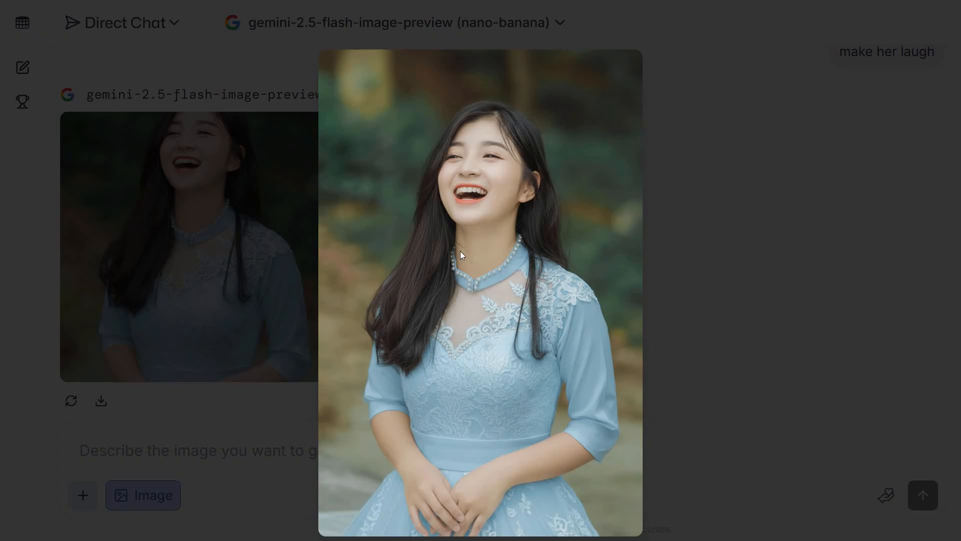
pyautogui.click(223, 220)
pyautogui.scroll(10, 210, 226)
pyautogui.click(214, 229)
pyautogui.click(296, 287)
pyautogui.scroll(-5, 293, 287)
pyautogui.click(293, 286)
pyautogui.click(317, 306)
pyautogui.scroll(6, 232, 253)
pyautogui.scroll(-6, 232, 243)
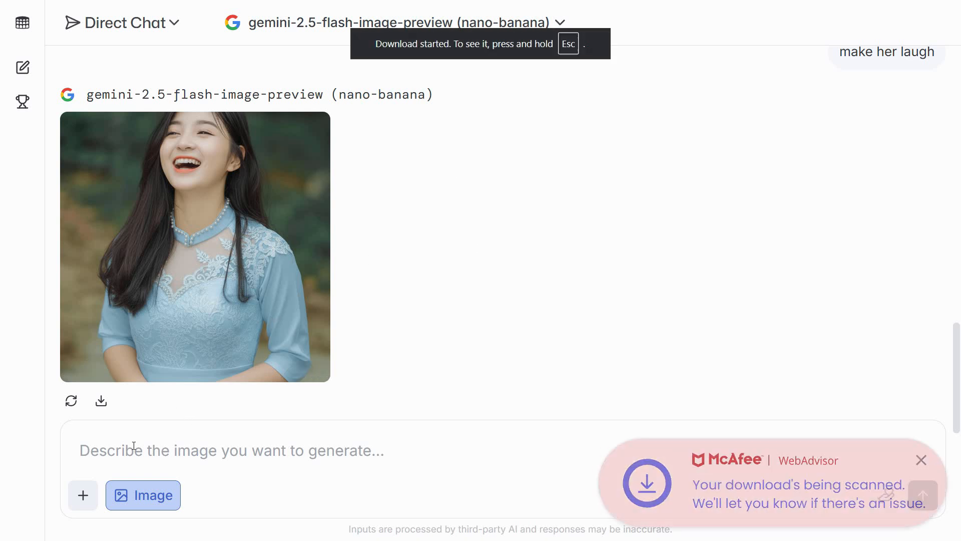
pyautogui.click(83, 495)
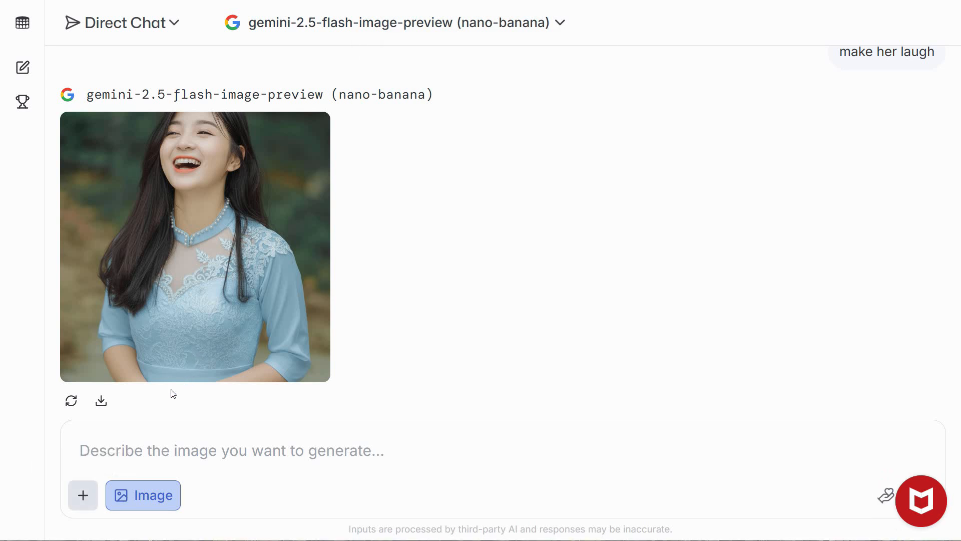
pyautogui.press('Escape')
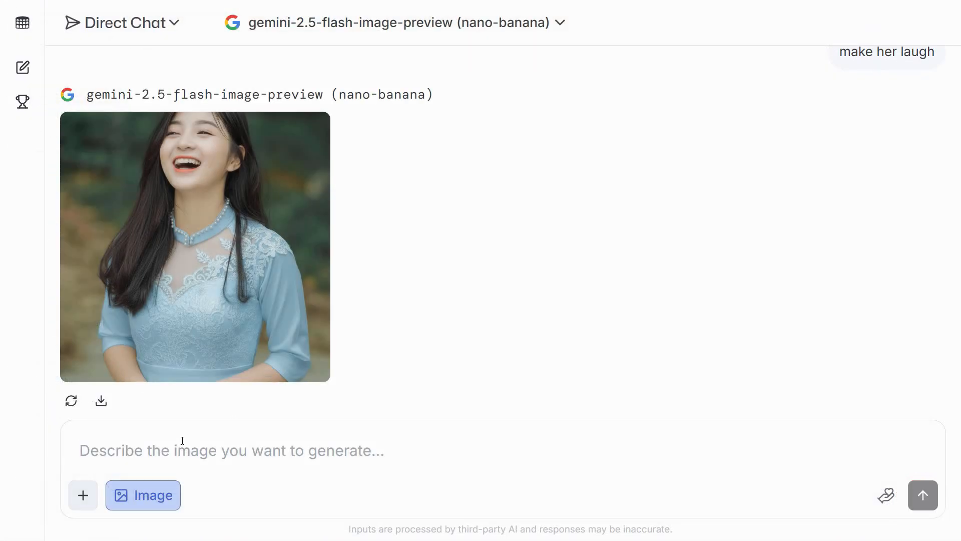
# Step: Submit the image prompt "make her ride a heavy bike in dubai with the same outfit"
pyautogui.write('make iher ride a heavy bike in dubai with the same outfit')
pyautogui.press('Return')
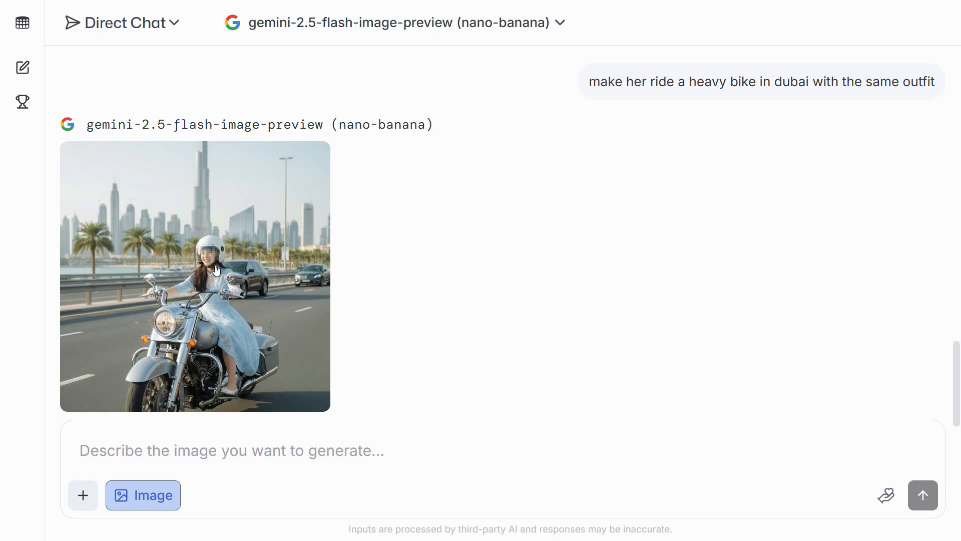
# Step: View the motorcycle image enlarged, and compare its outfit with the earlier sky-blue dress and laughing images in the chat
pyautogui.click(216, 270)
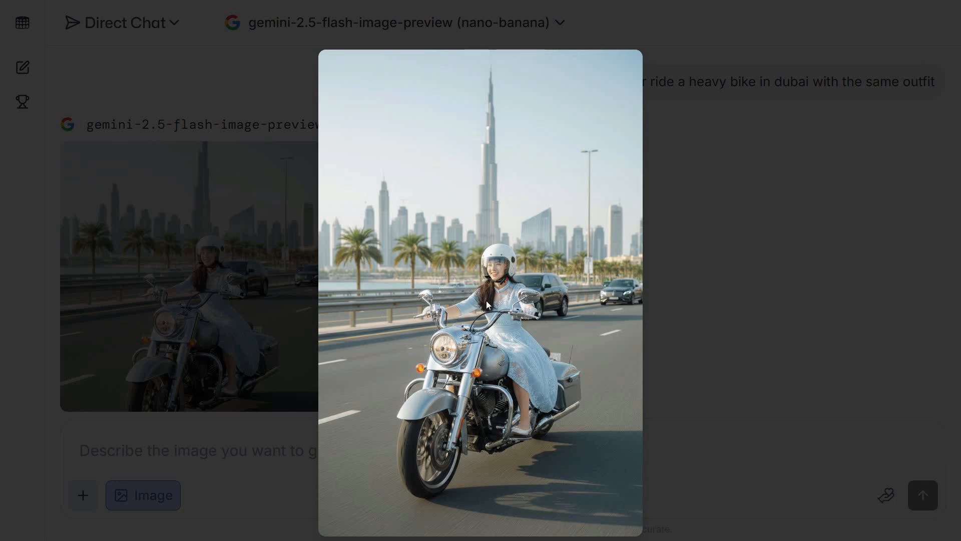
pyautogui.click(545, 380)
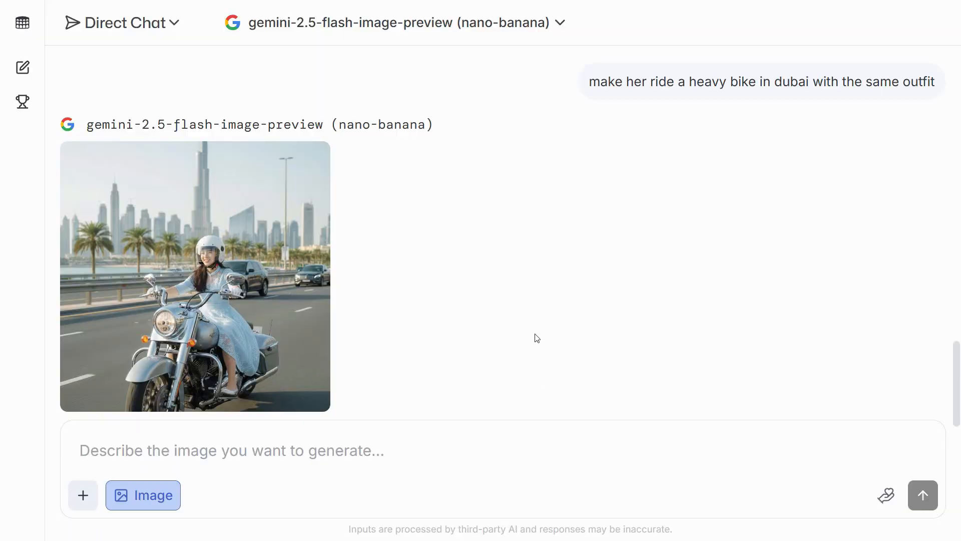
pyautogui.scroll(10, 537, 339)
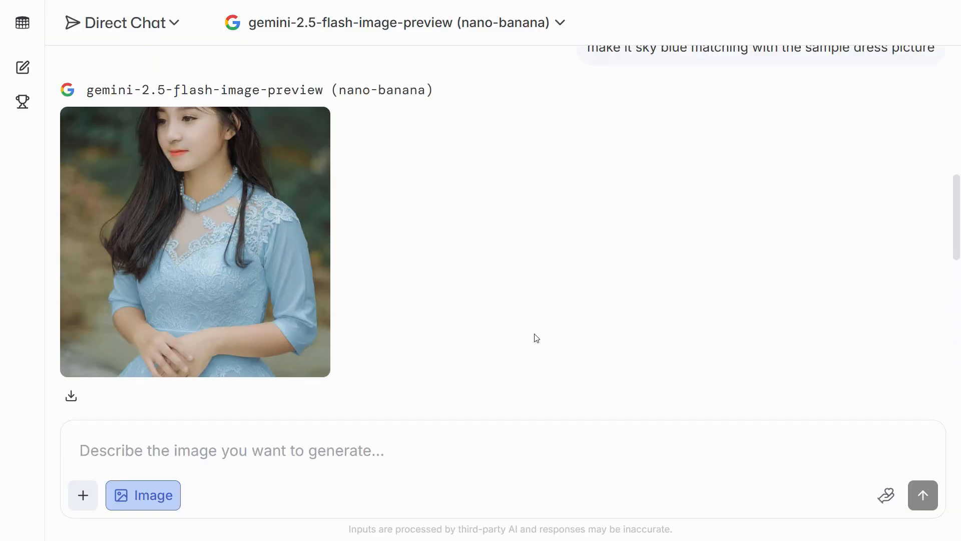
pyautogui.scroll(3, 533, 341)
pyautogui.scroll(-8, 530, 342)
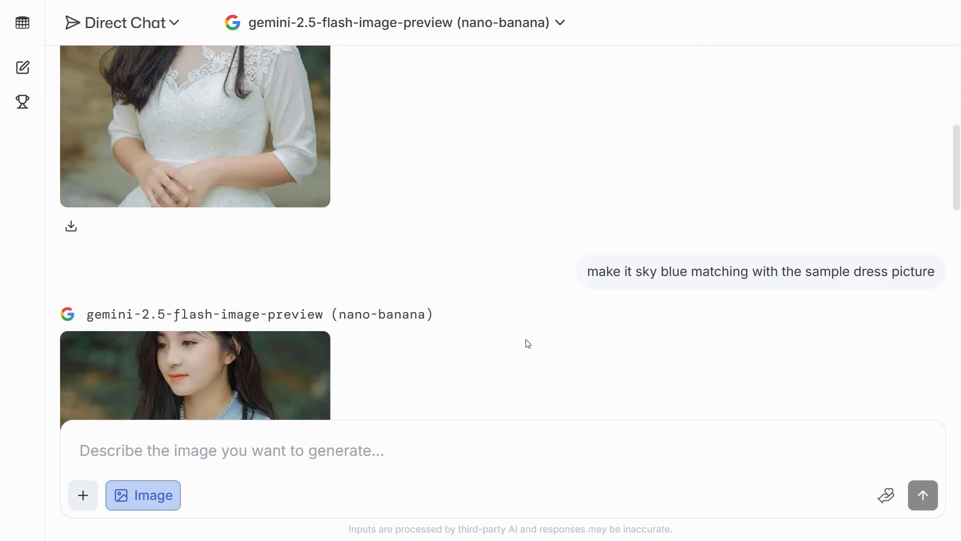
pyautogui.scroll(-8, 528, 344)
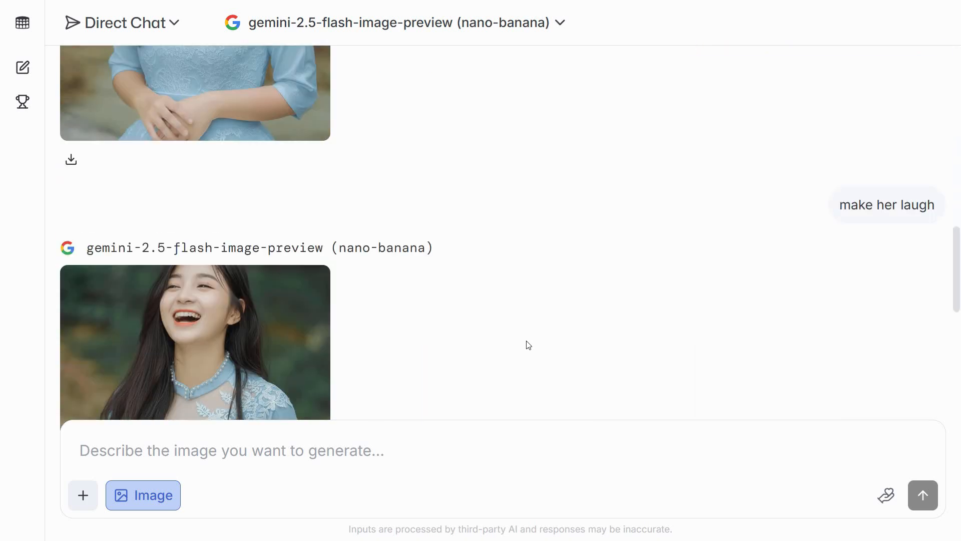
pyautogui.scroll(8, 528, 344)
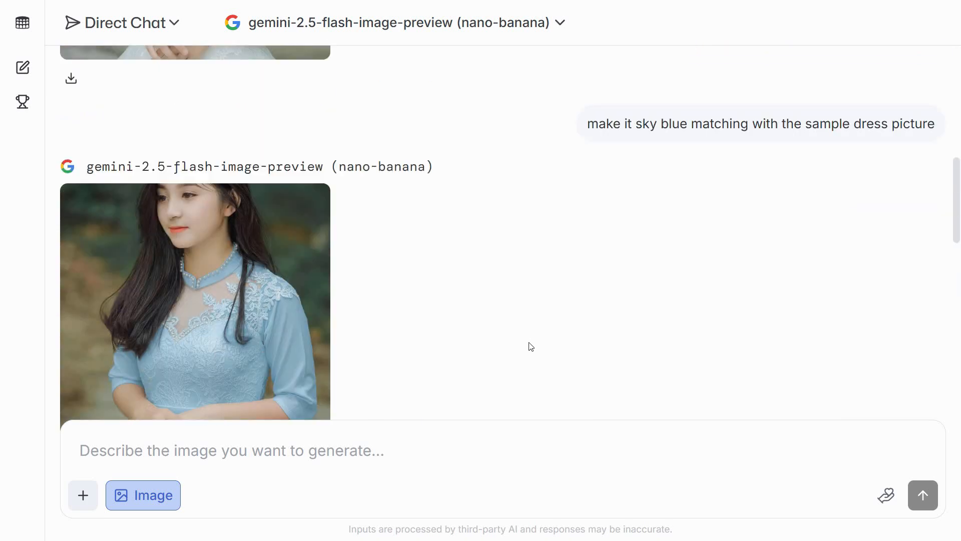
pyautogui.scroll(-18, 530, 346)
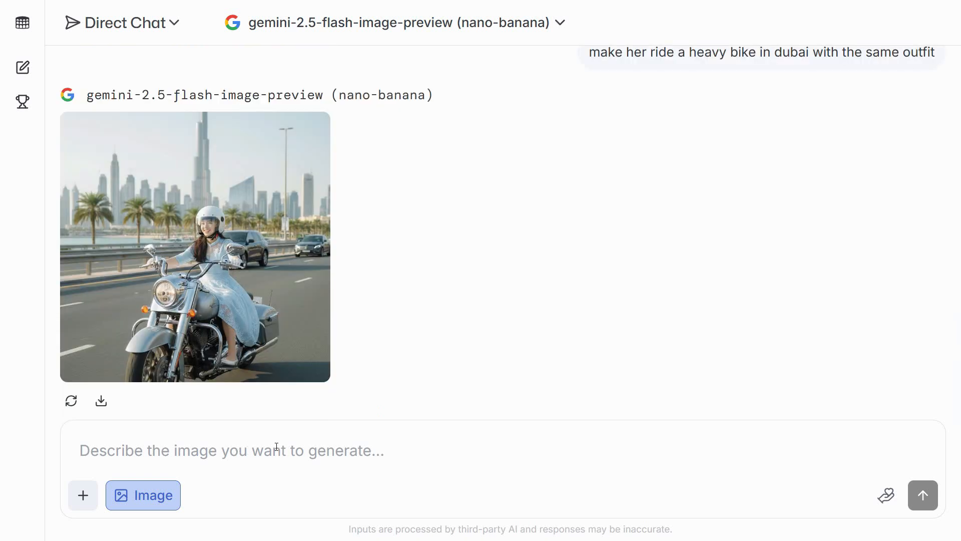